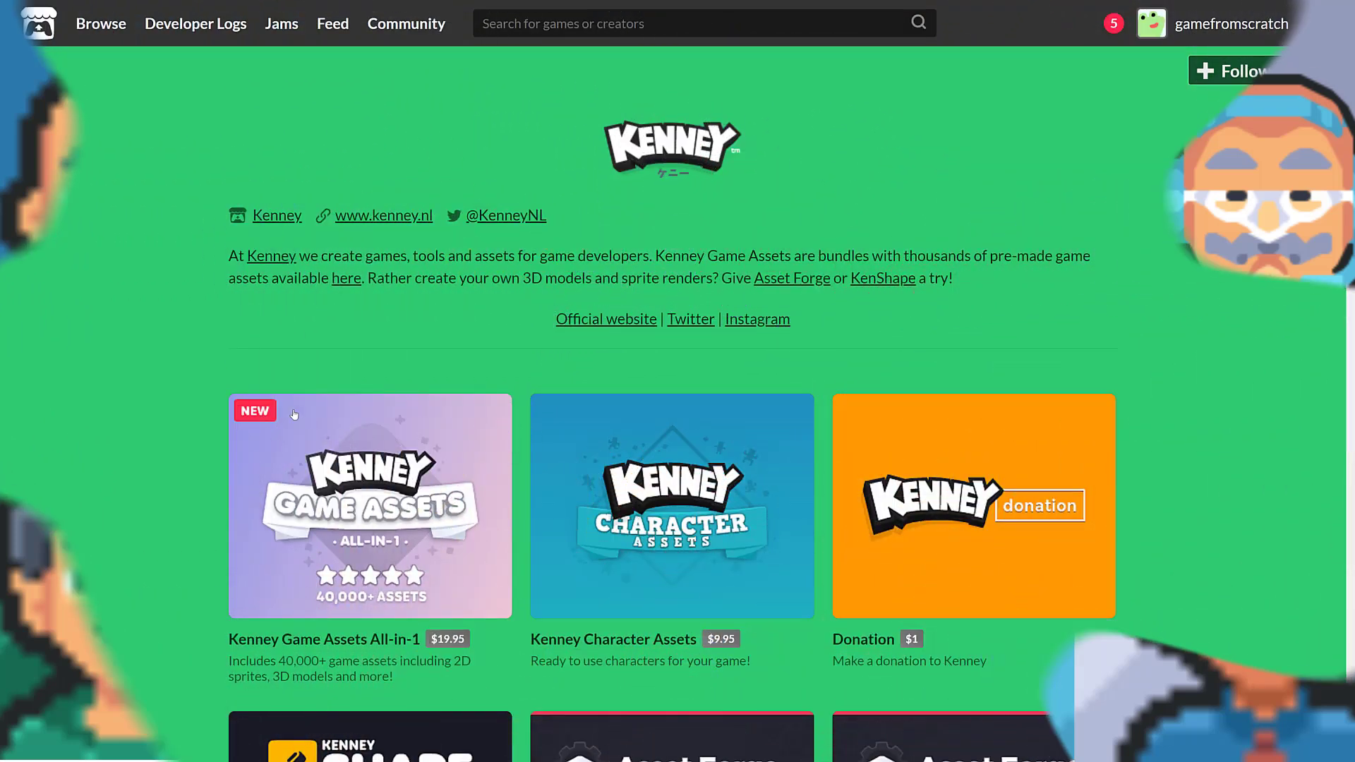
Browse the Game Assets All-in-1 page, then return to Kenney's creator page and scroll down it.
{"action": "scroll", "coordinate": [294, 415], "scroll_direction": "down", "scroll_amount": 2}
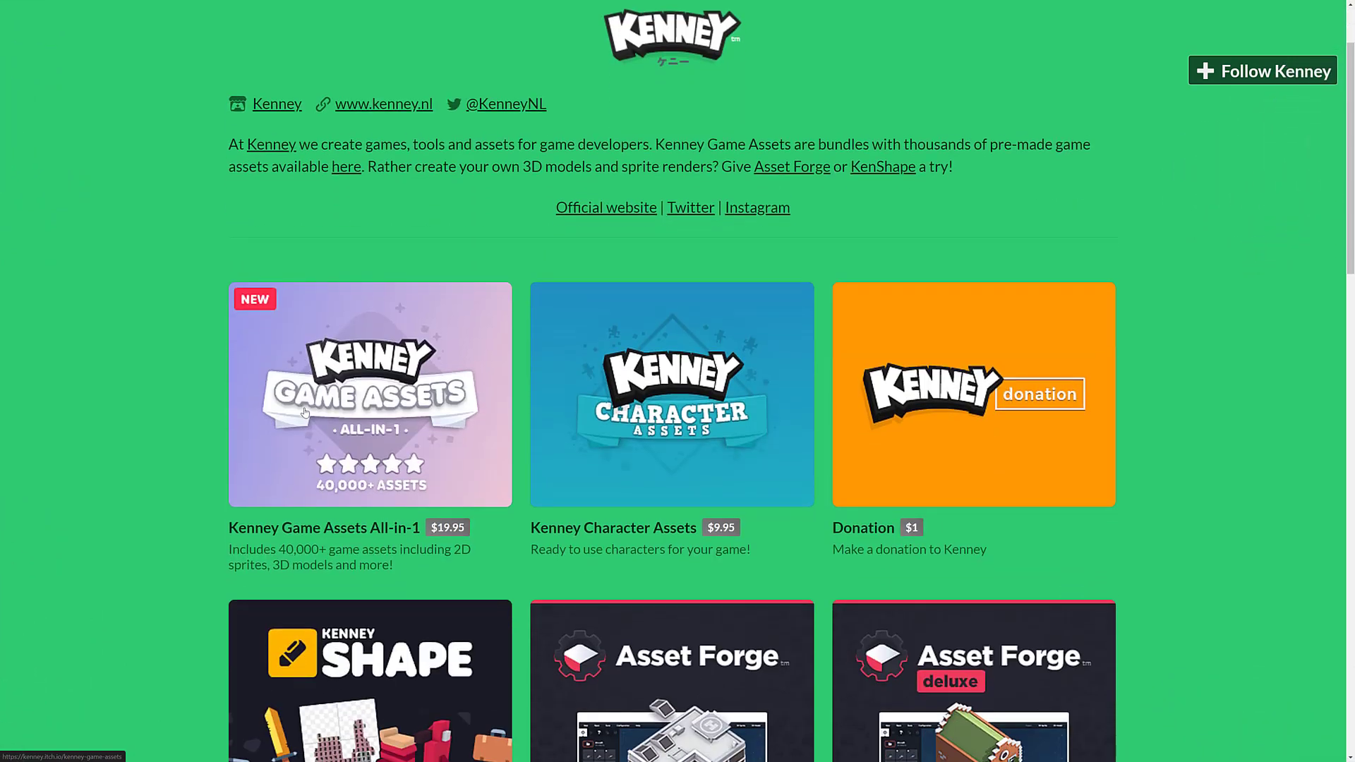
{"action": "left_click", "coordinate": [369, 393]}
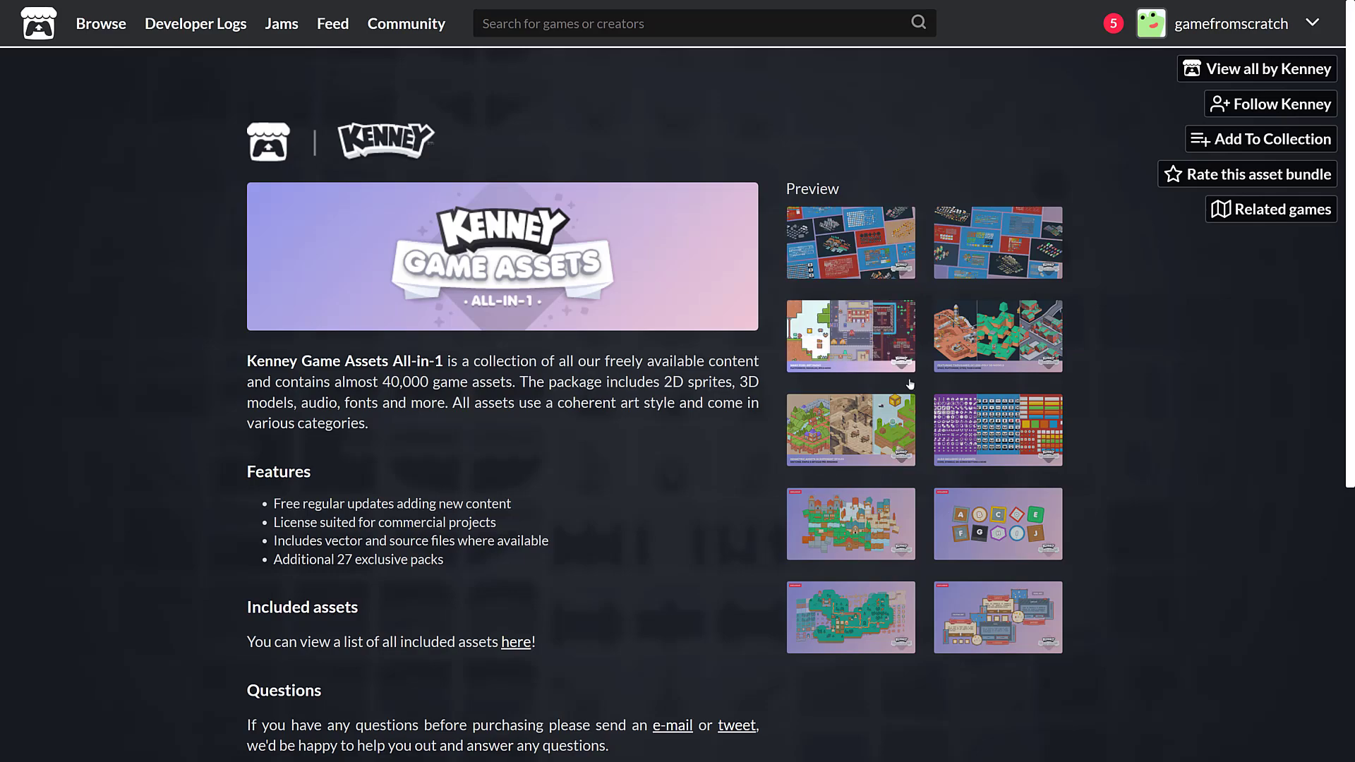
{"action": "scroll", "coordinate": [943, 590], "scroll_direction": "down", "scroll_amount": 2}
{"action": "scroll", "coordinate": [943, 590], "scroll_direction": "down", "scroll_amount": 6}
{"action": "scroll", "coordinate": [869, 498], "scroll_direction": "up", "scroll_amount": 8}
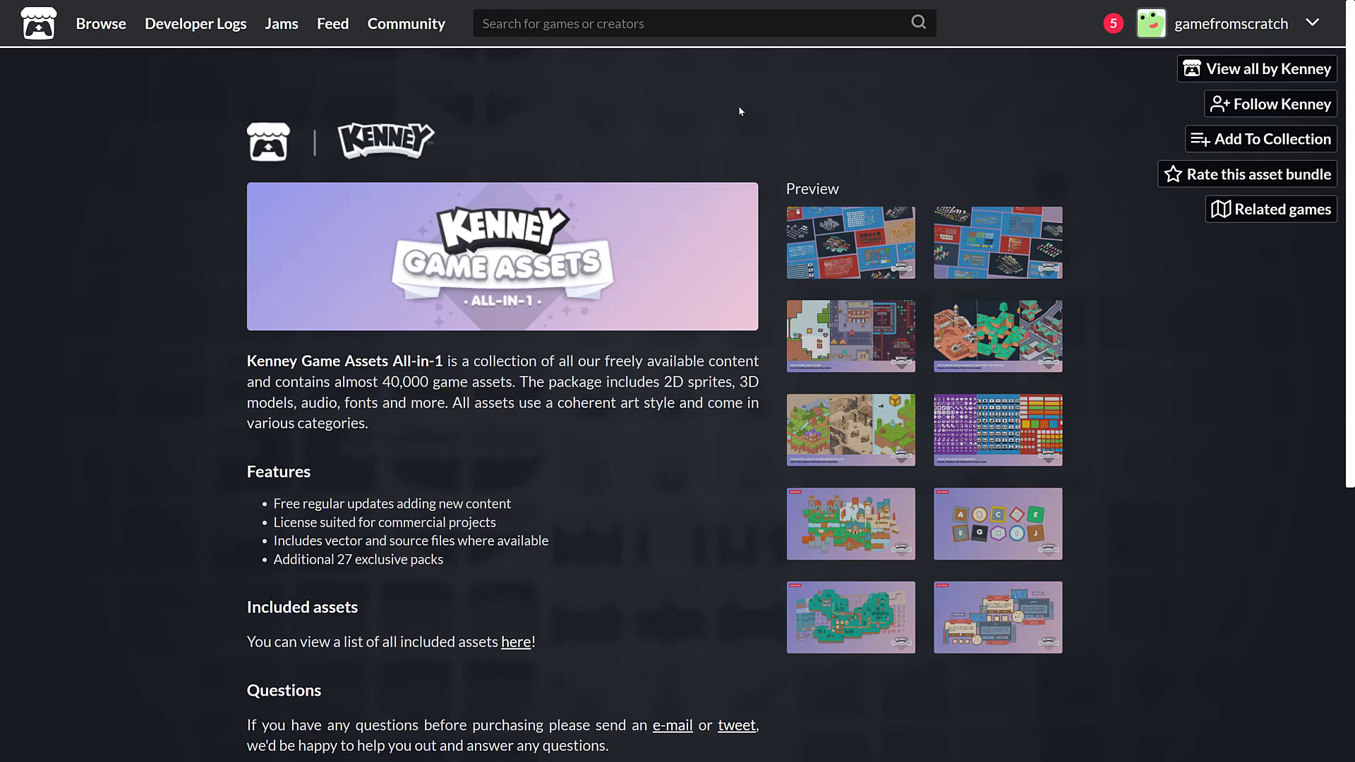
{"action": "key", "text": "alt+Left"}
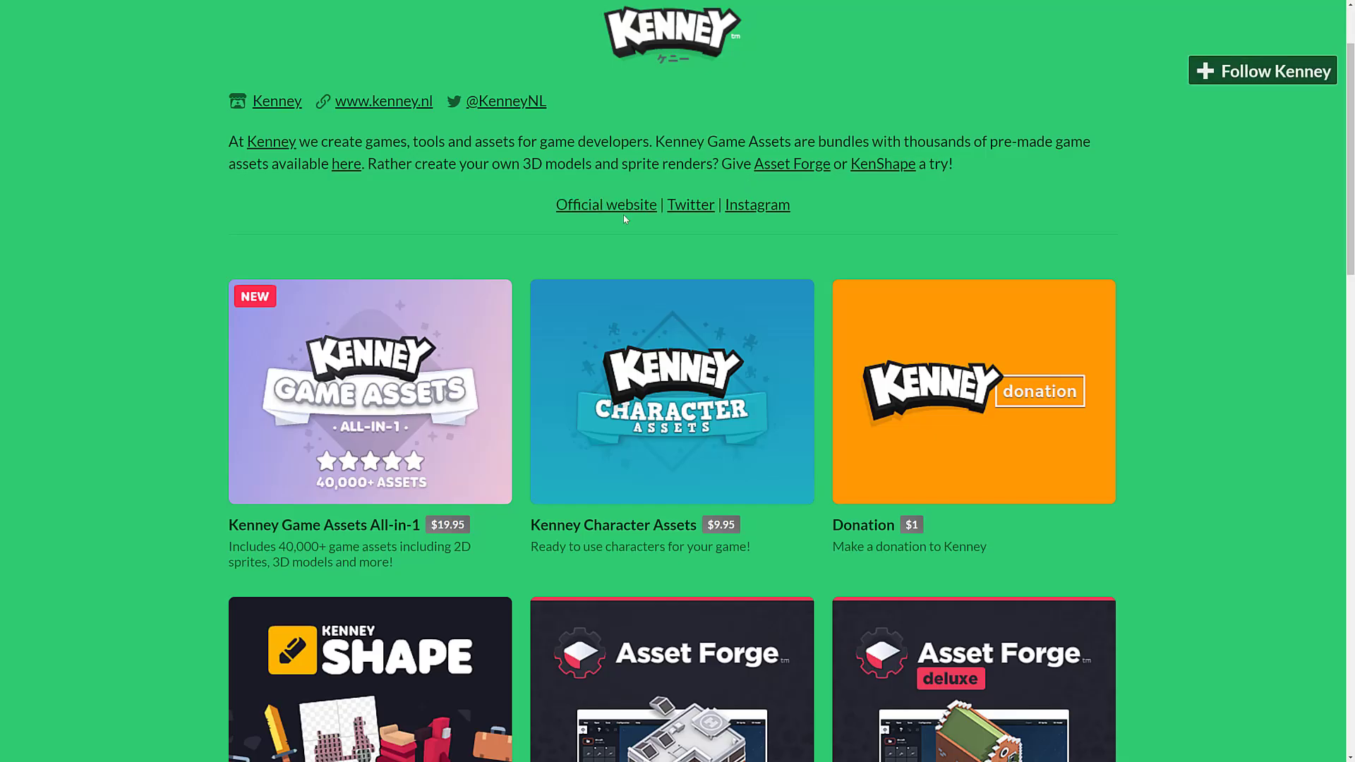
{"action": "scroll", "coordinate": [422, 293], "scroll_direction": "down", "scroll_amount": 10}
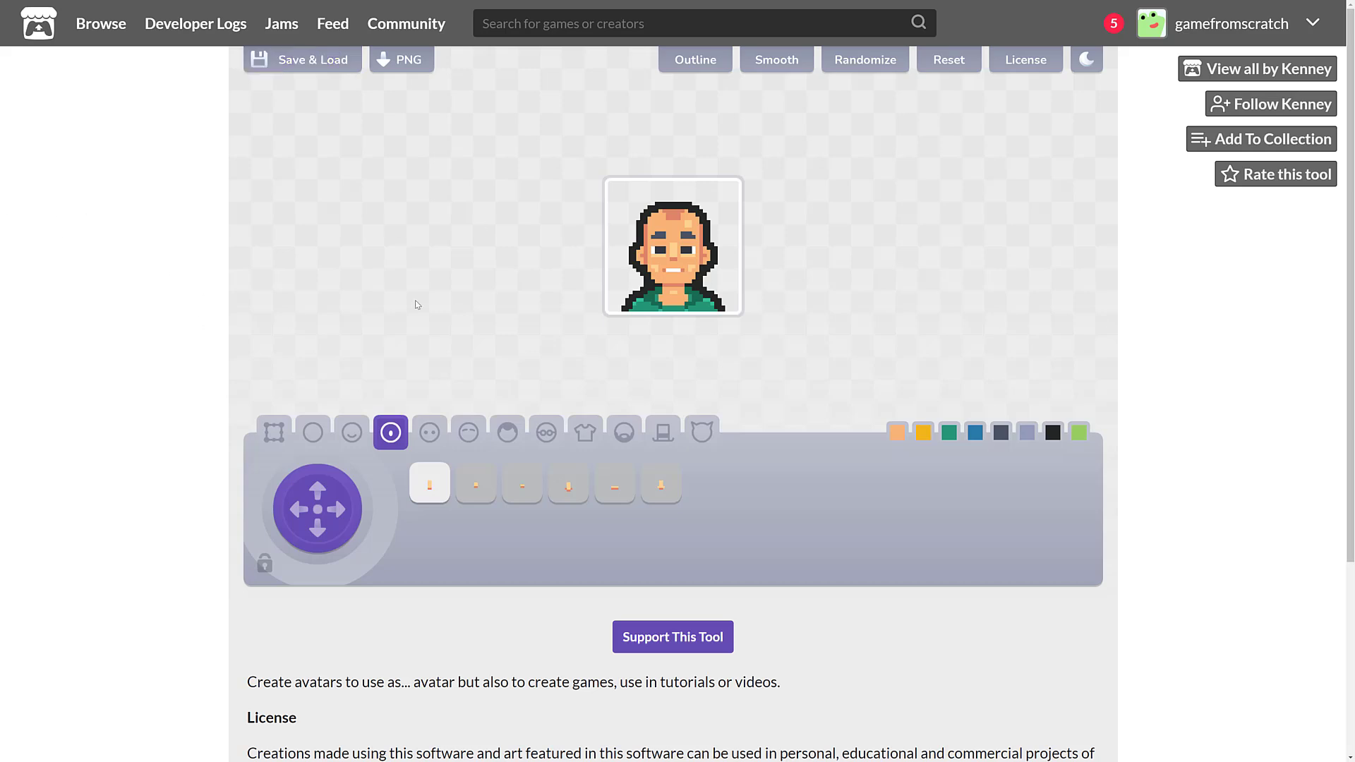
Try the yellow, striped and split backgrounds, then leave the avatar's background transparent.
{"action": "left_click", "coordinate": [270, 435]}
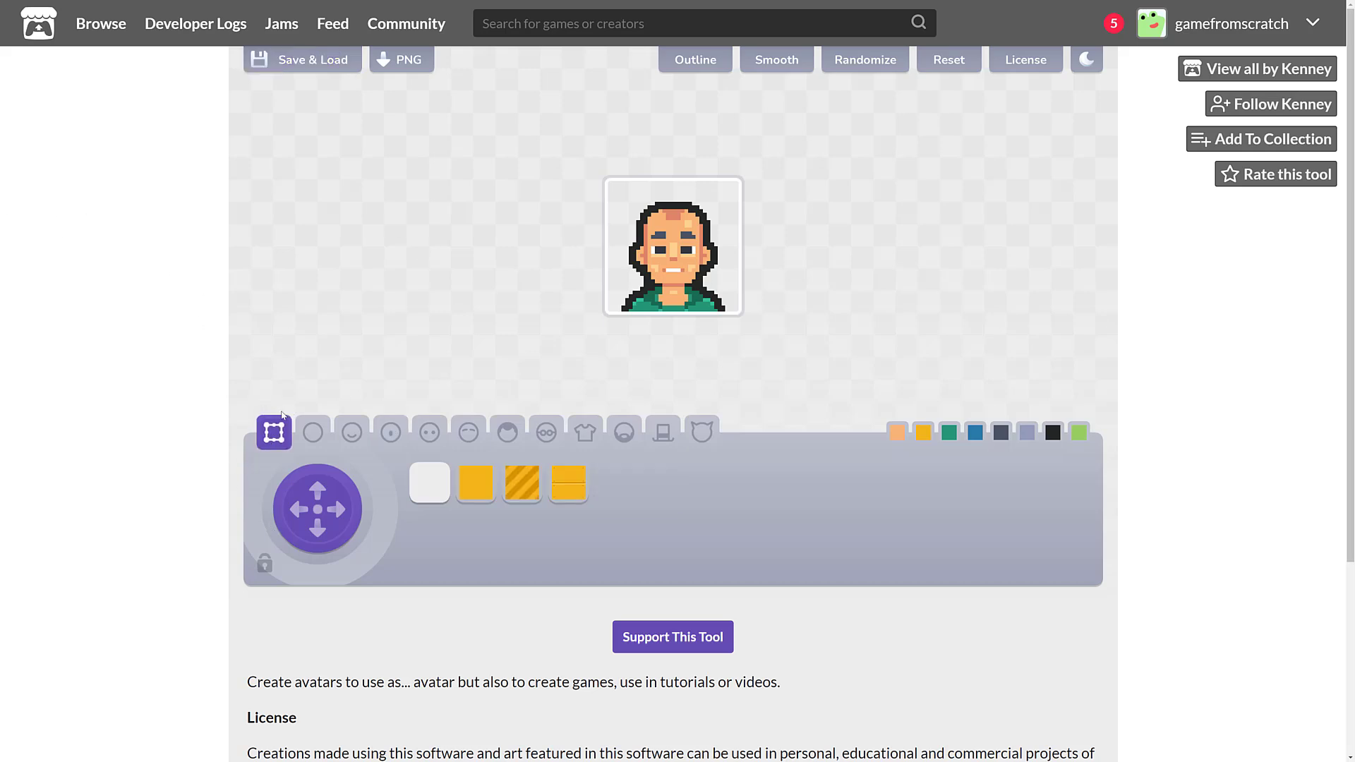
{"action": "left_click", "coordinate": [475, 486]}
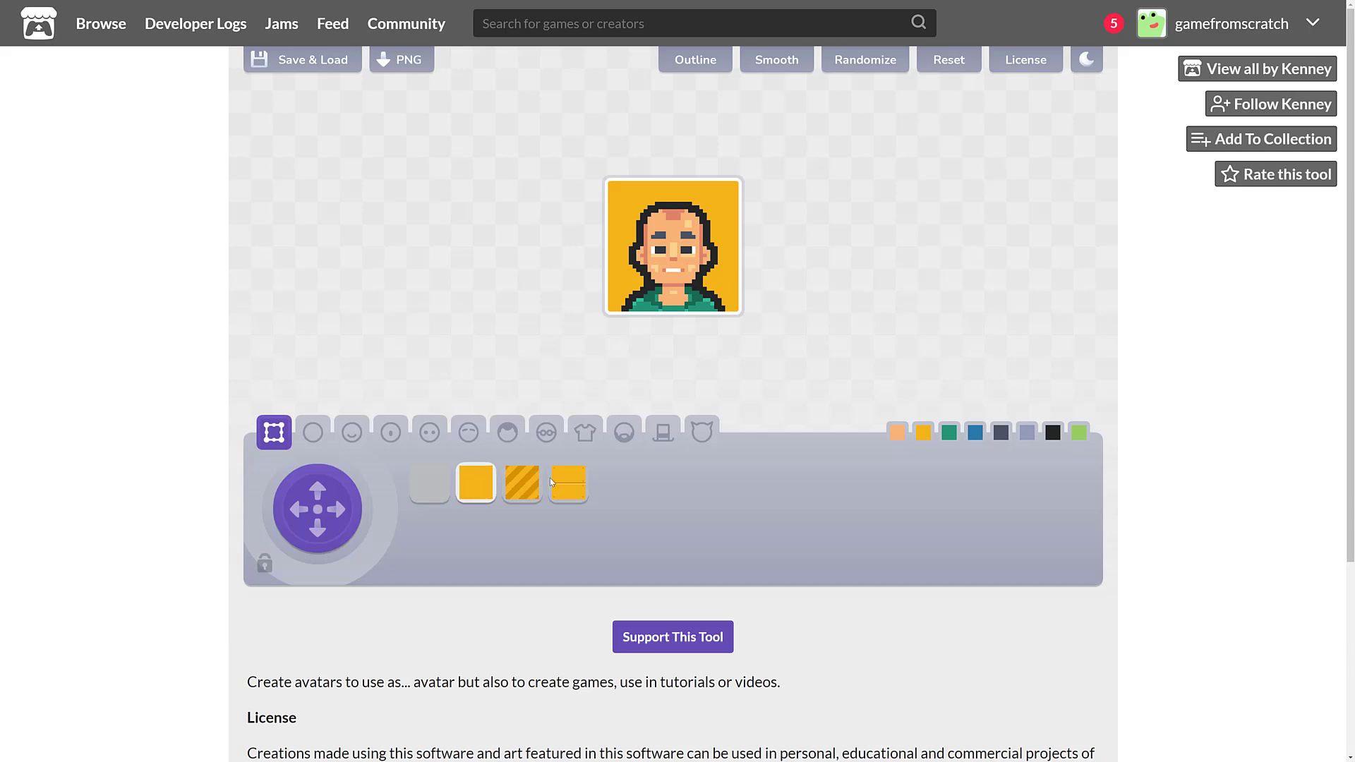
{"action": "left_click", "coordinate": [526, 482]}
{"action": "left_click", "coordinate": [565, 485]}
{"action": "left_click", "coordinate": [439, 483]}
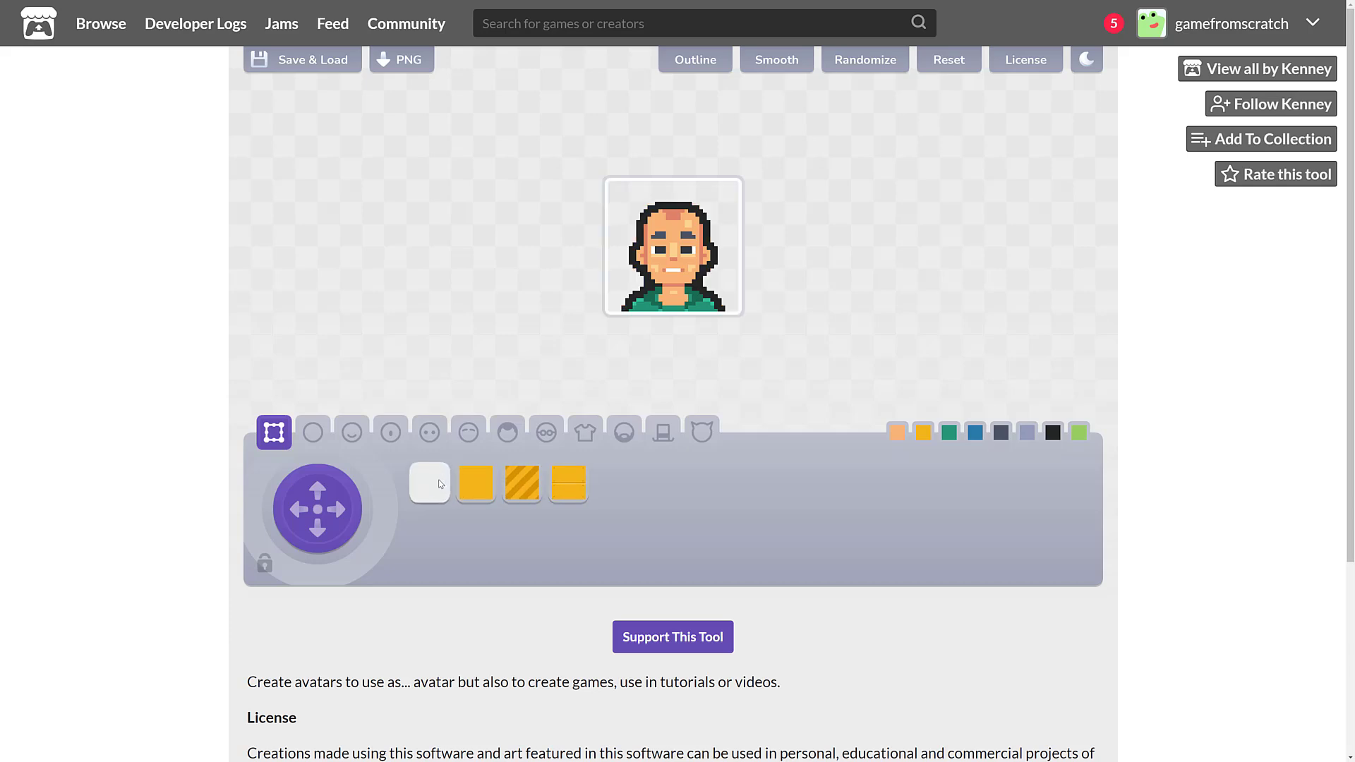
Choose the third head shape, the one with visible ears.
{"action": "left_click", "coordinate": [314, 434]}
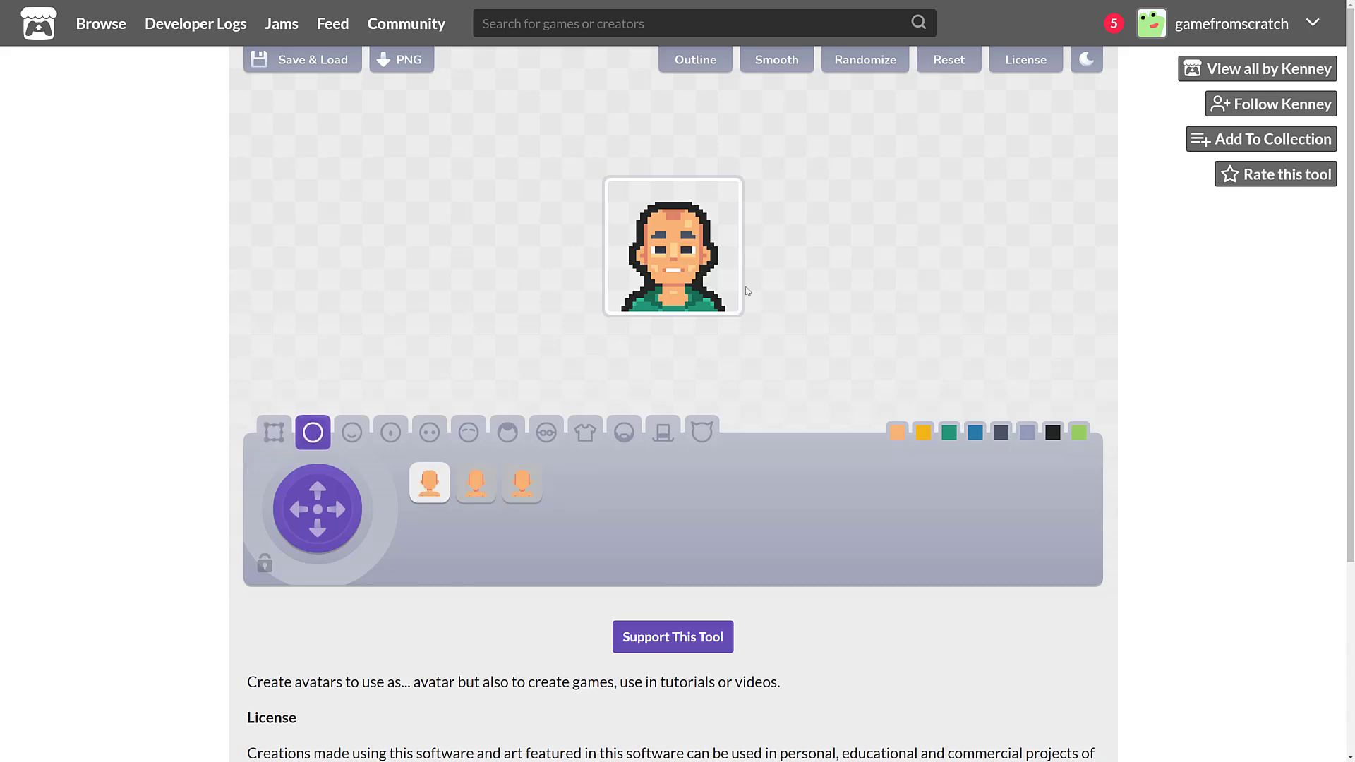
{"action": "left_click", "coordinate": [484, 483]}
{"action": "left_click", "coordinate": [513, 487]}
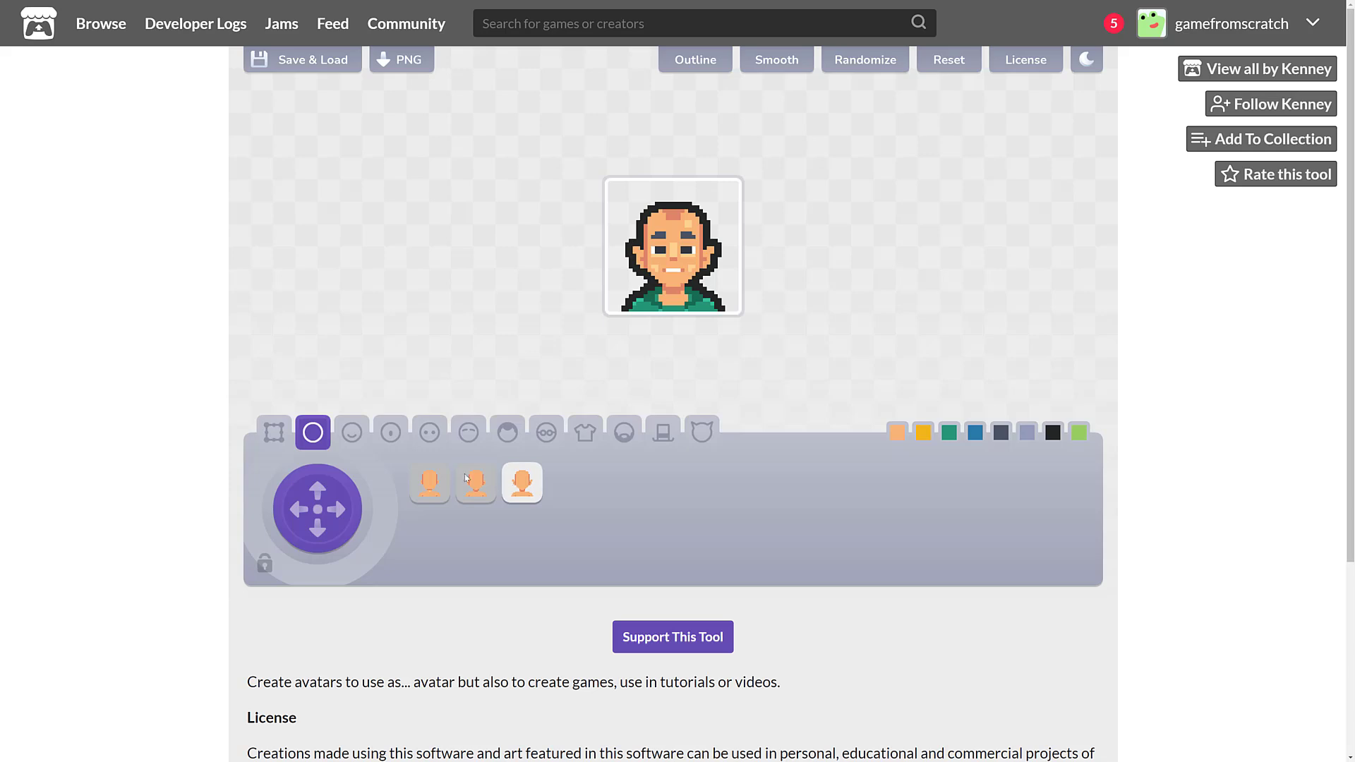
Toggle smooth rendering and outline styles, ending pixelated with the original outline.
{"action": "left_click", "coordinate": [773, 61]}
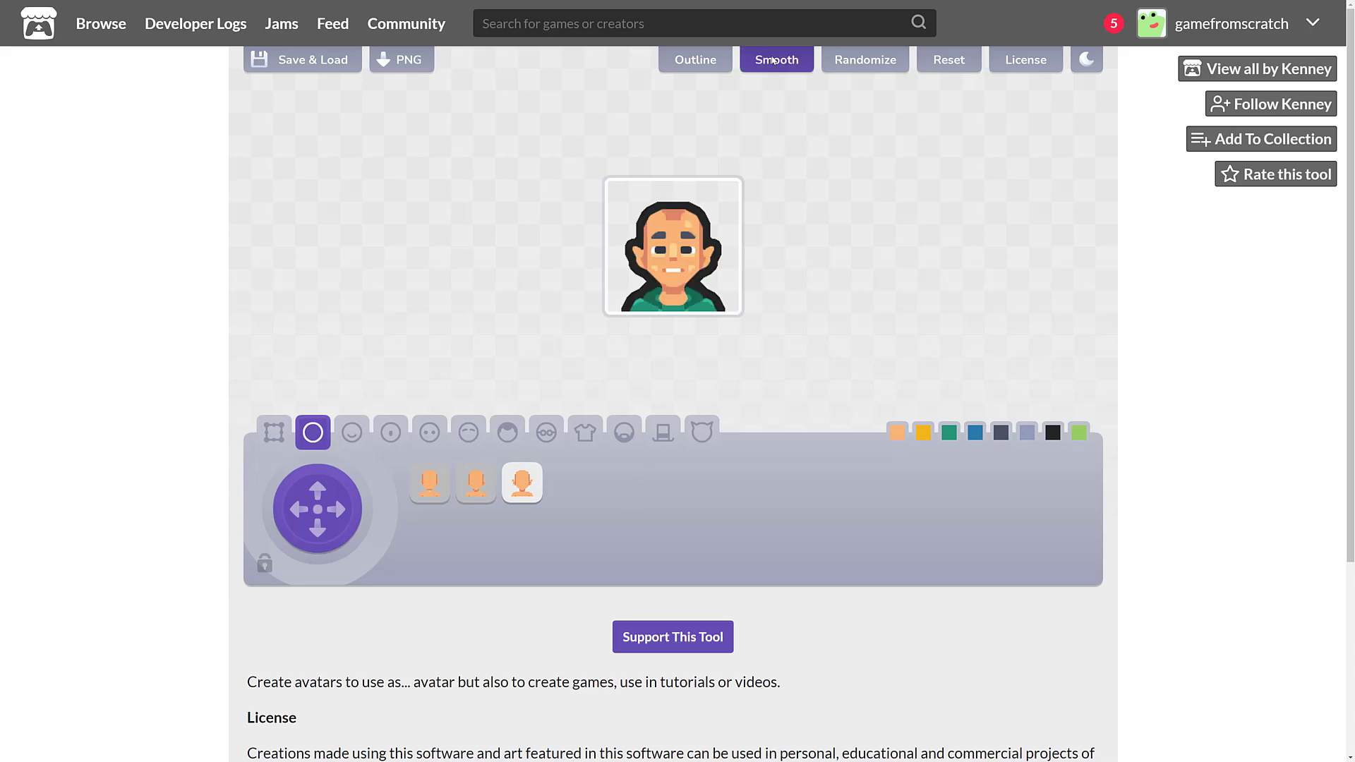
{"action": "left_click", "coordinate": [774, 61]}
{"action": "left_click", "coordinate": [773, 60]}
{"action": "left_click", "coordinate": [792, 61]}
{"action": "left_click", "coordinate": [688, 67]}
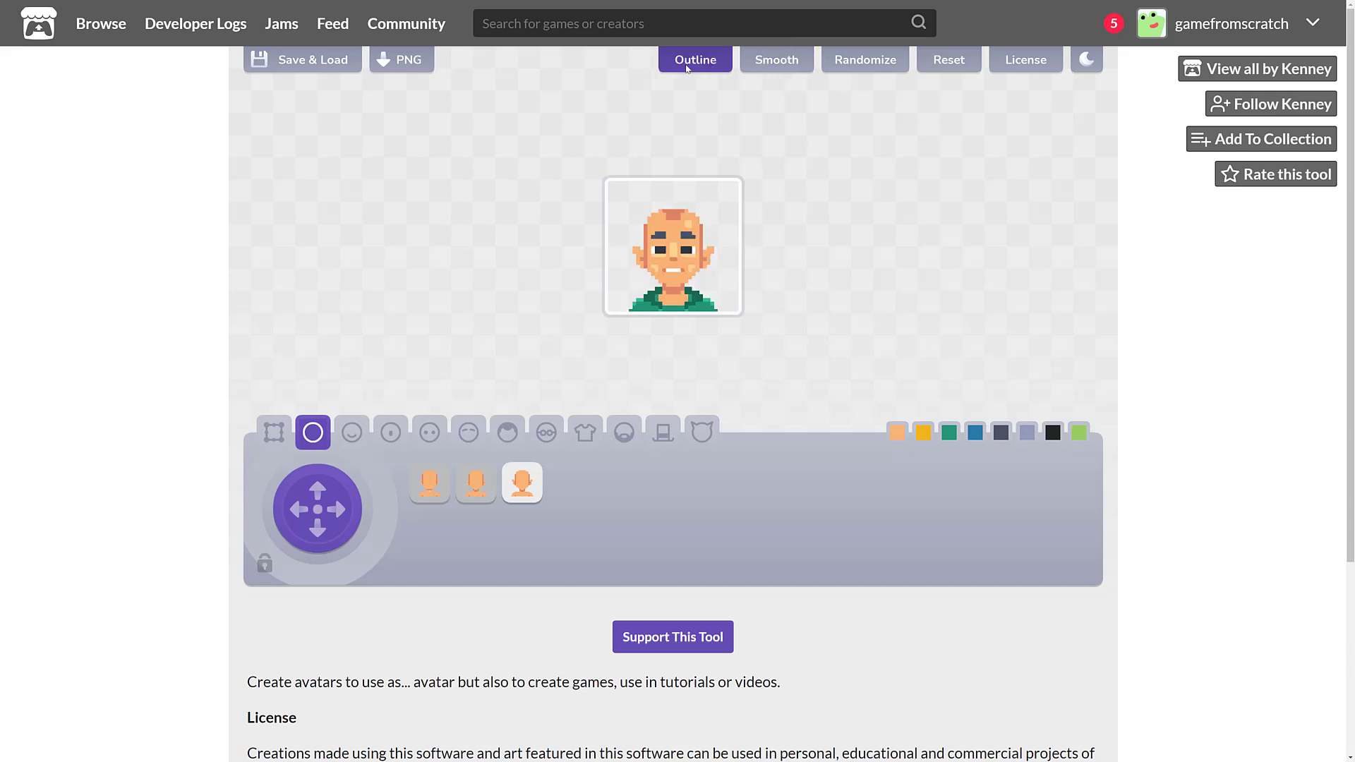
{"action": "left_click", "coordinate": [688, 67]}
{"action": "left_click", "coordinate": [688, 67]}
{"action": "left_click", "coordinate": [688, 67]}
{"action": "left_click", "coordinate": [688, 67]}
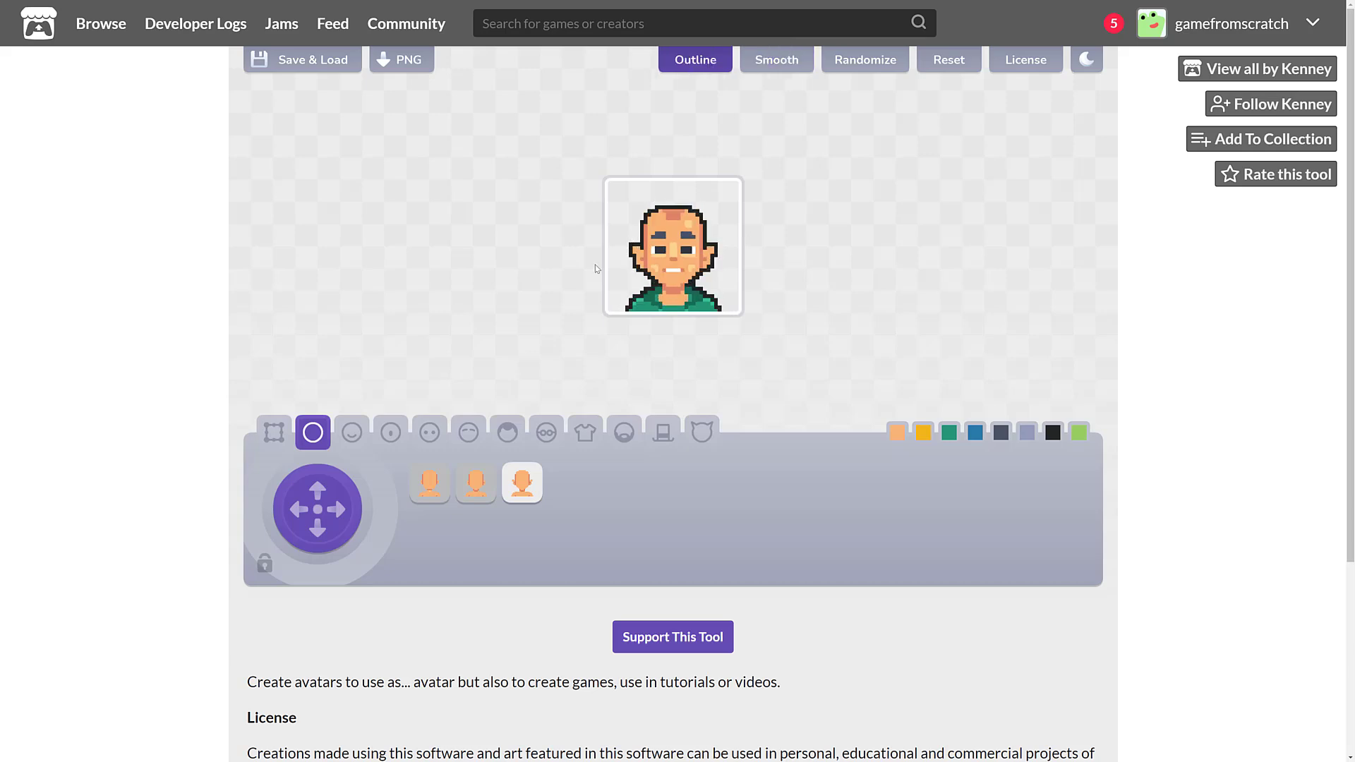
Recolour the avatar's outline from black to greyish blue, after trying pale lavender.
{"action": "left_click", "coordinate": [1051, 434]}
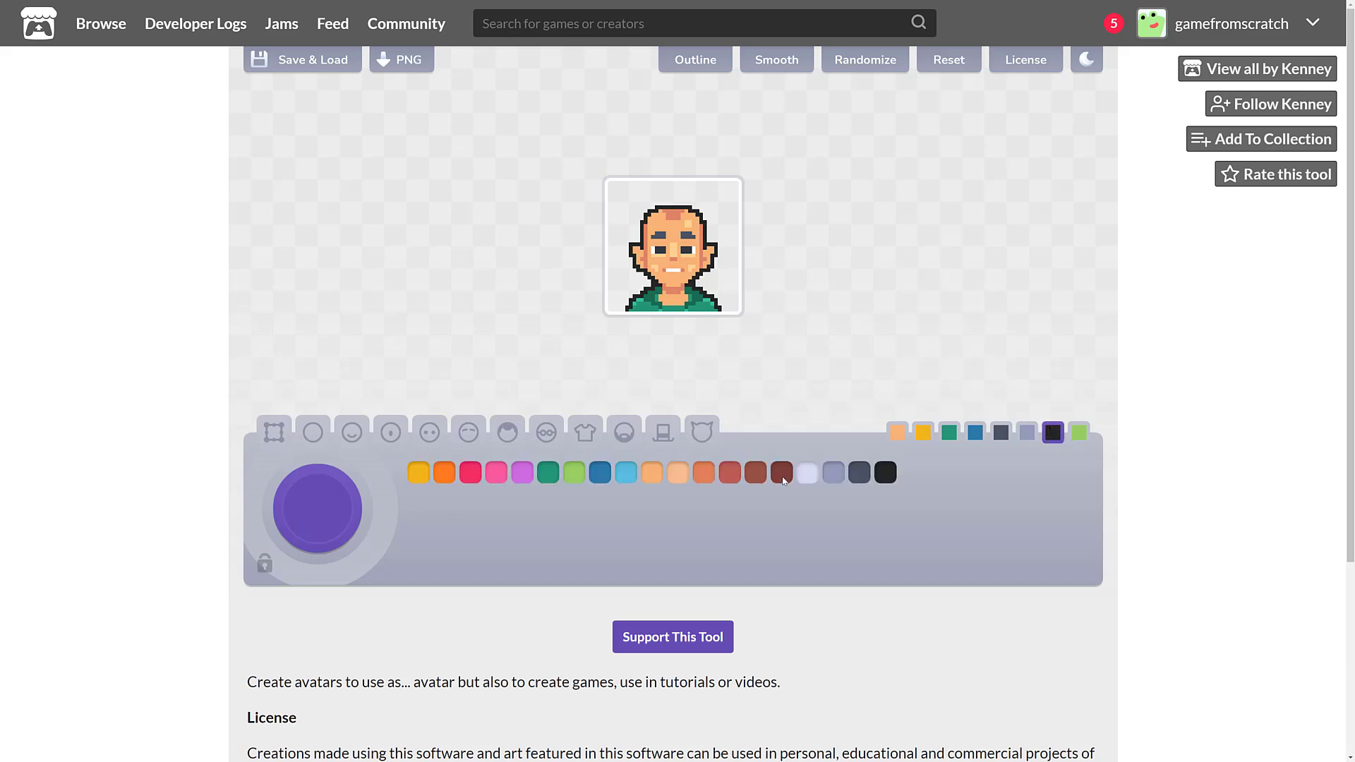
{"action": "left_click", "coordinate": [798, 475]}
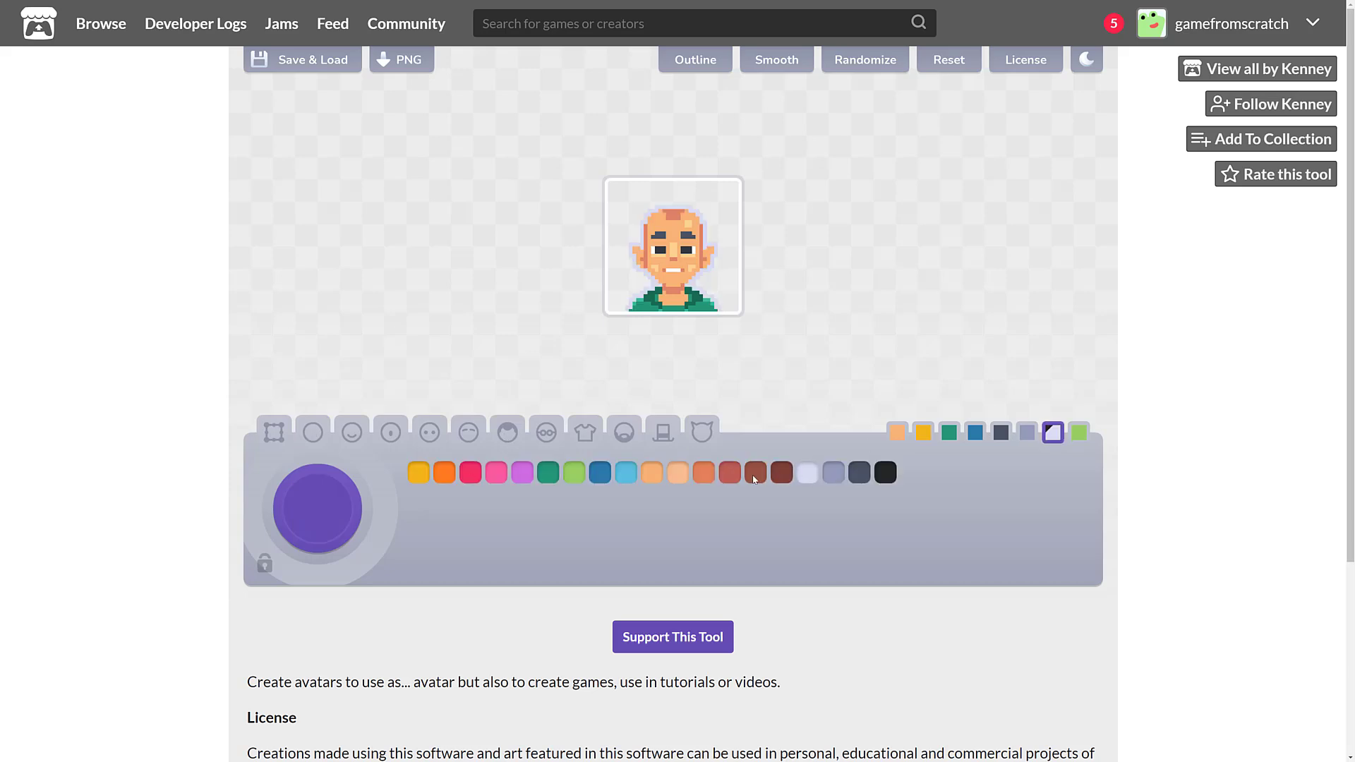
{"action": "left_click", "coordinate": [834, 472]}
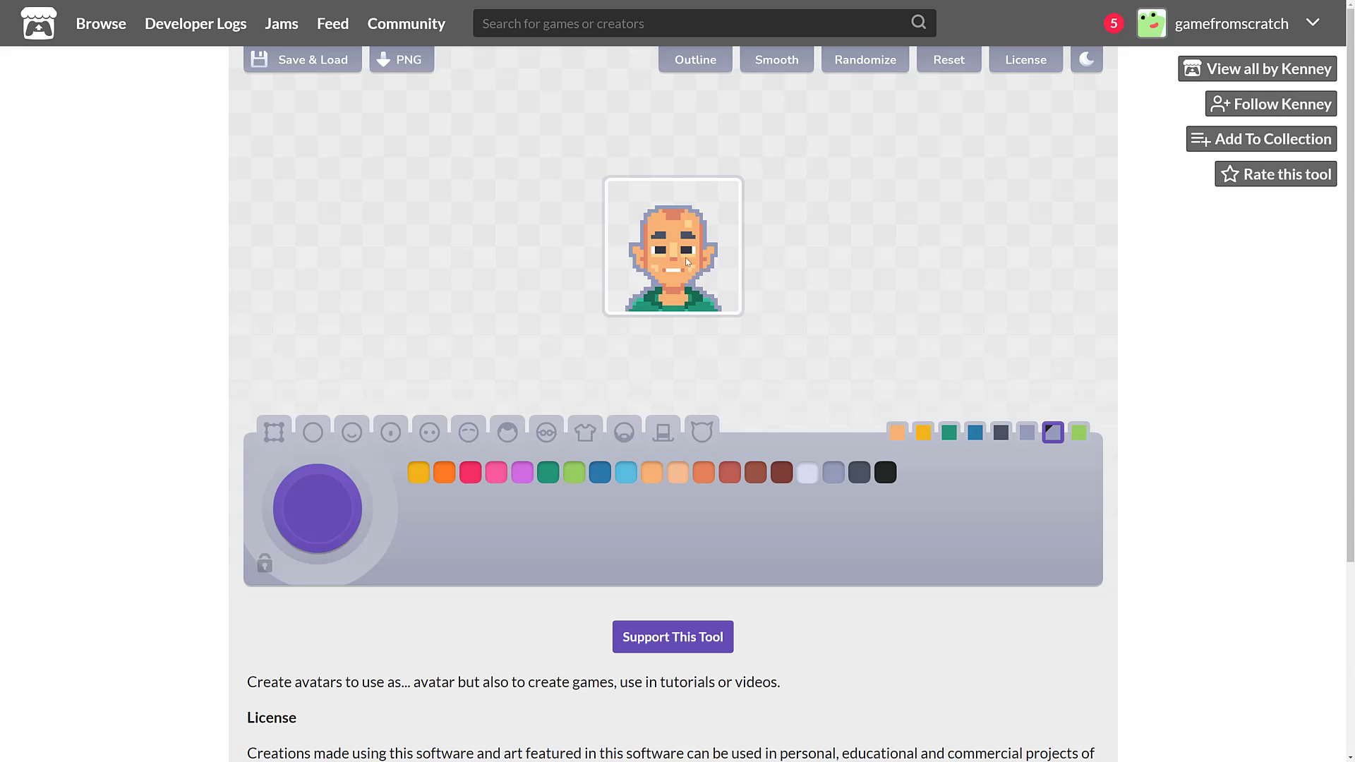
Settle on the small smile mouth after trying the fifth style and a toothy grin.
{"action": "left_click", "coordinate": [311, 444]}
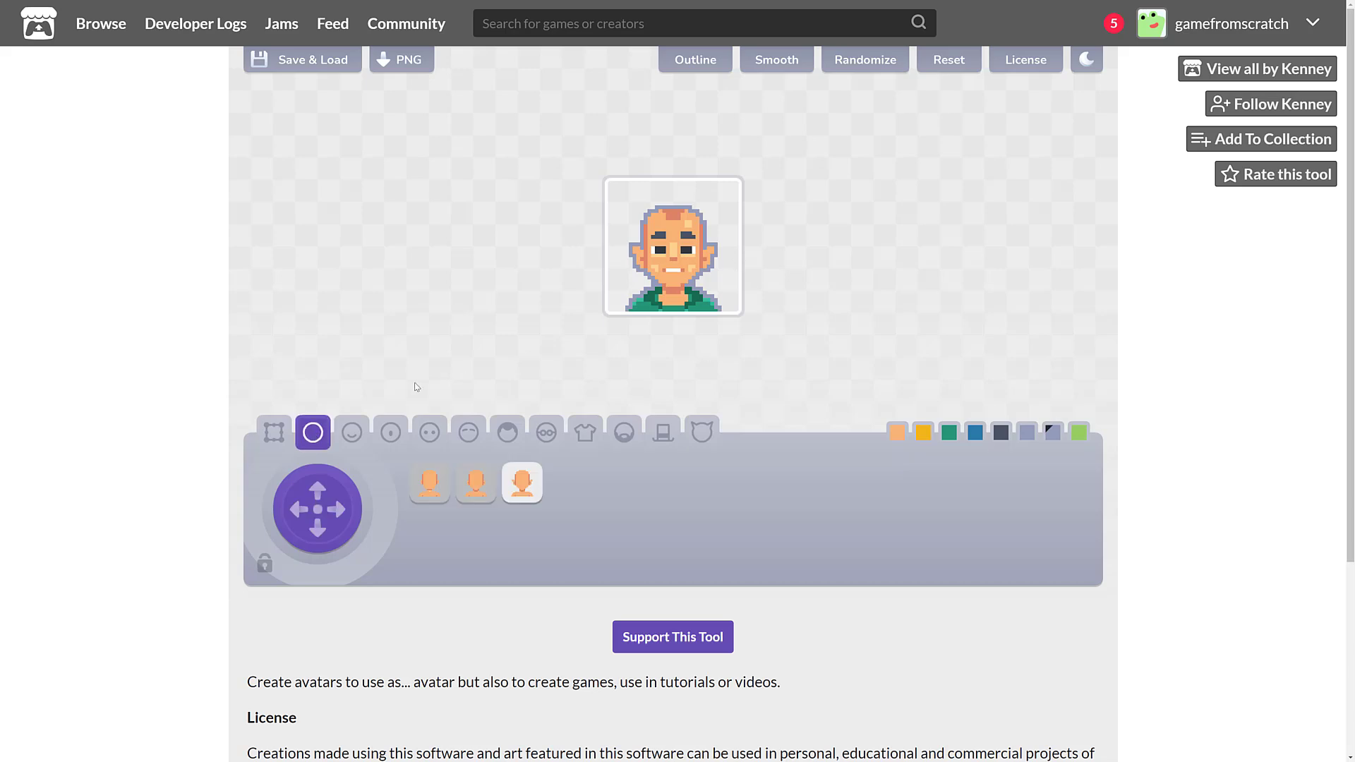
{"action": "left_click", "coordinate": [350, 435]}
{"action": "left_click", "coordinate": [572, 488]}
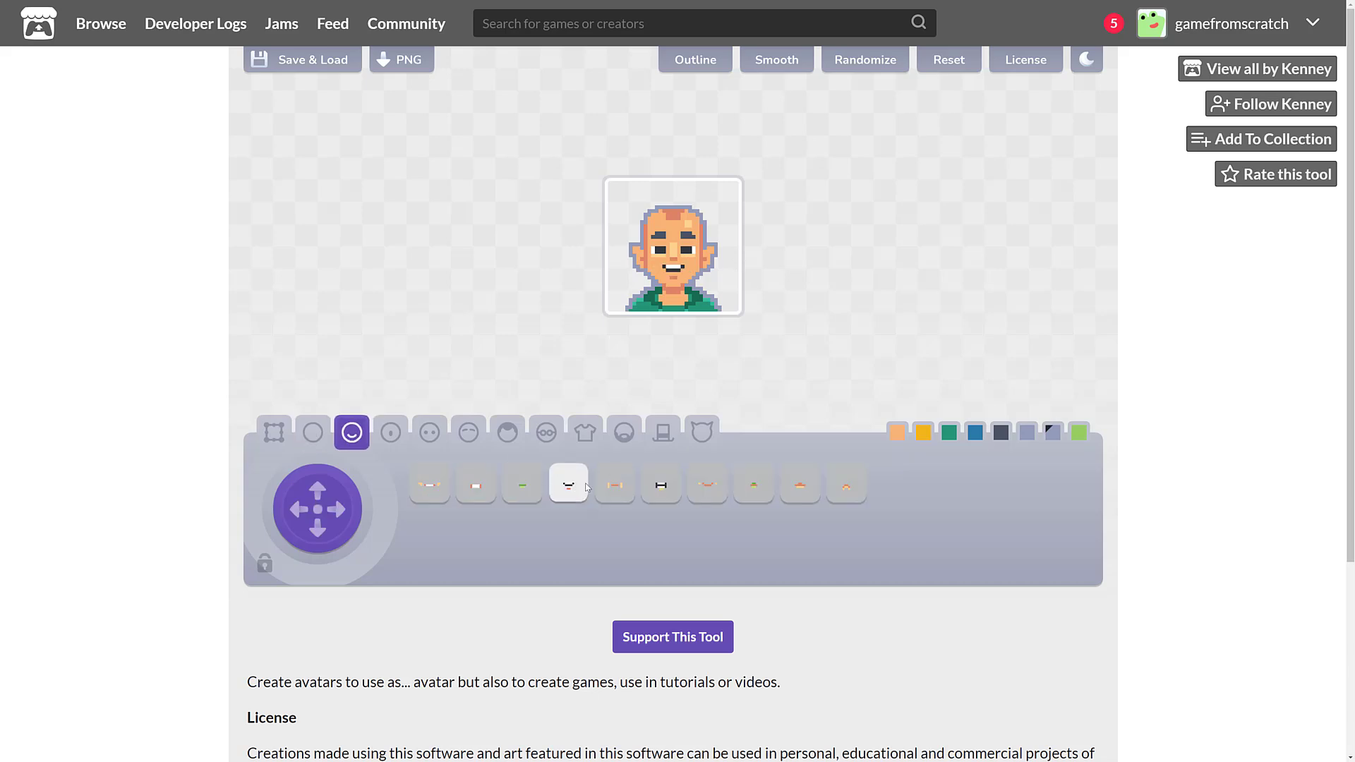
{"action": "left_click", "coordinate": [614, 484]}
{"action": "left_click", "coordinate": [651, 485]}
{"action": "left_click", "coordinate": [572, 486]}
Choose the fourth nose style, nudging it right and back to centre.
{"action": "left_click", "coordinate": [391, 433]}
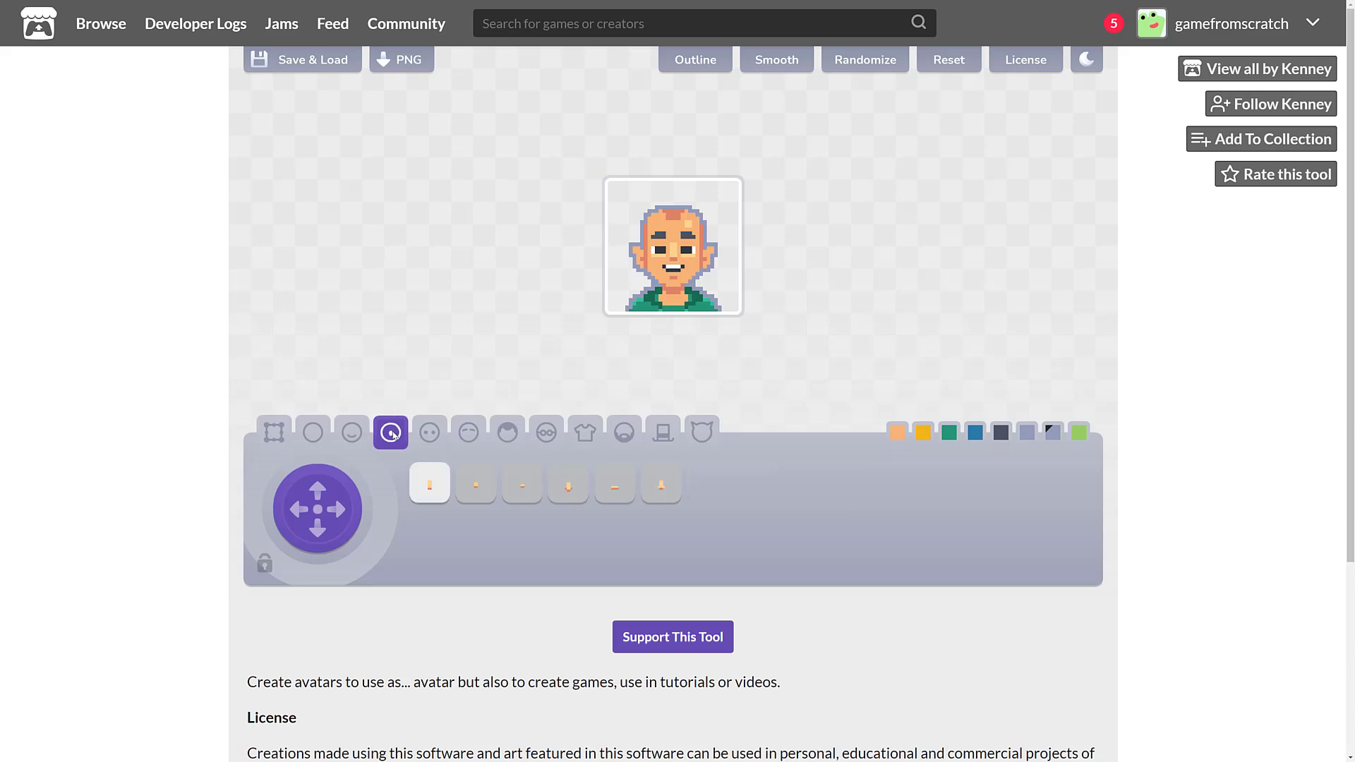
{"action": "left_click", "coordinate": [483, 485]}
{"action": "left_click", "coordinate": [526, 486]}
{"action": "left_click", "coordinate": [568, 484]}
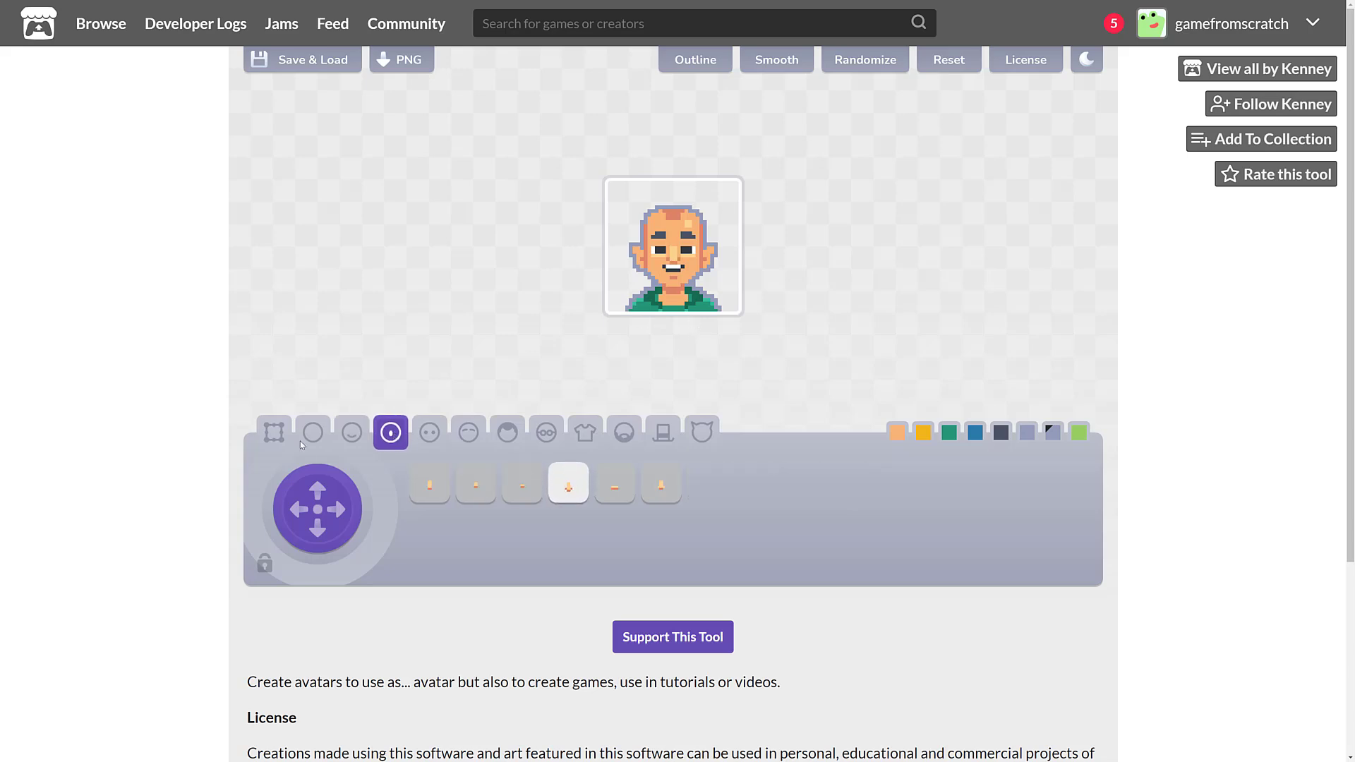
{"action": "left_click", "coordinate": [336, 510]}
{"action": "left_click", "coordinate": [336, 509]}
{"action": "left_click", "coordinate": [301, 510]}
{"action": "left_click", "coordinate": [301, 509]}
Pick the fourth eye style and fifth eyebrow style, raising the eyebrows one step.
{"action": "left_click", "coordinate": [430, 437]}
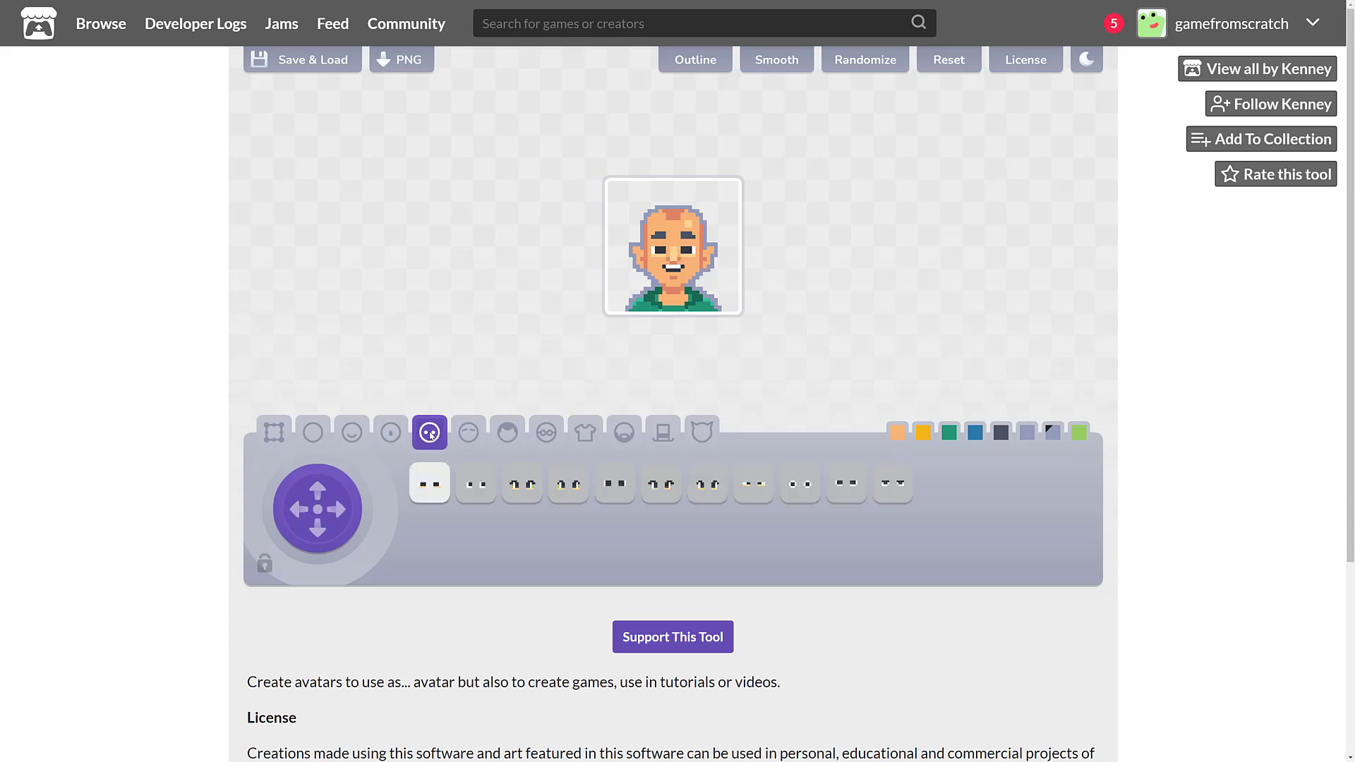
{"action": "left_click", "coordinate": [533, 487]}
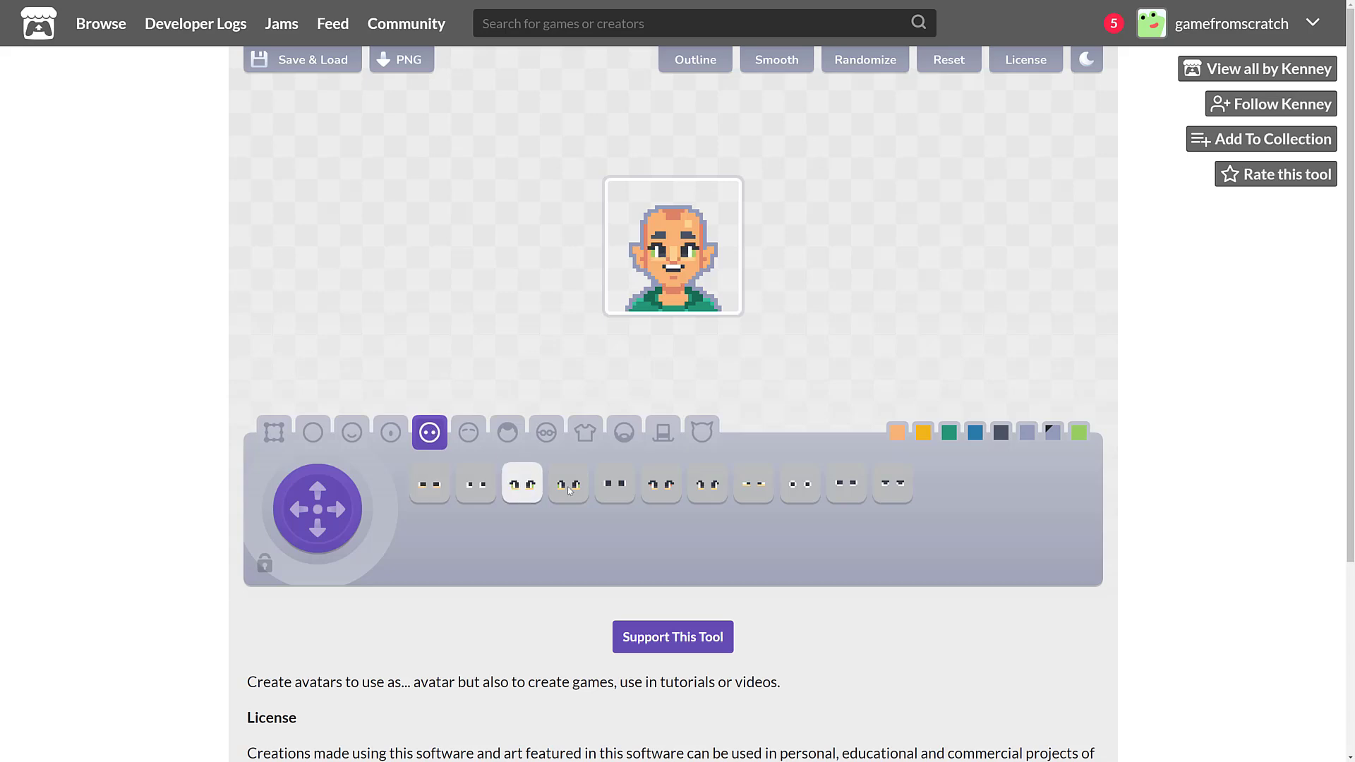
{"action": "left_click", "coordinate": [554, 489]}
{"action": "left_click", "coordinate": [469, 433]}
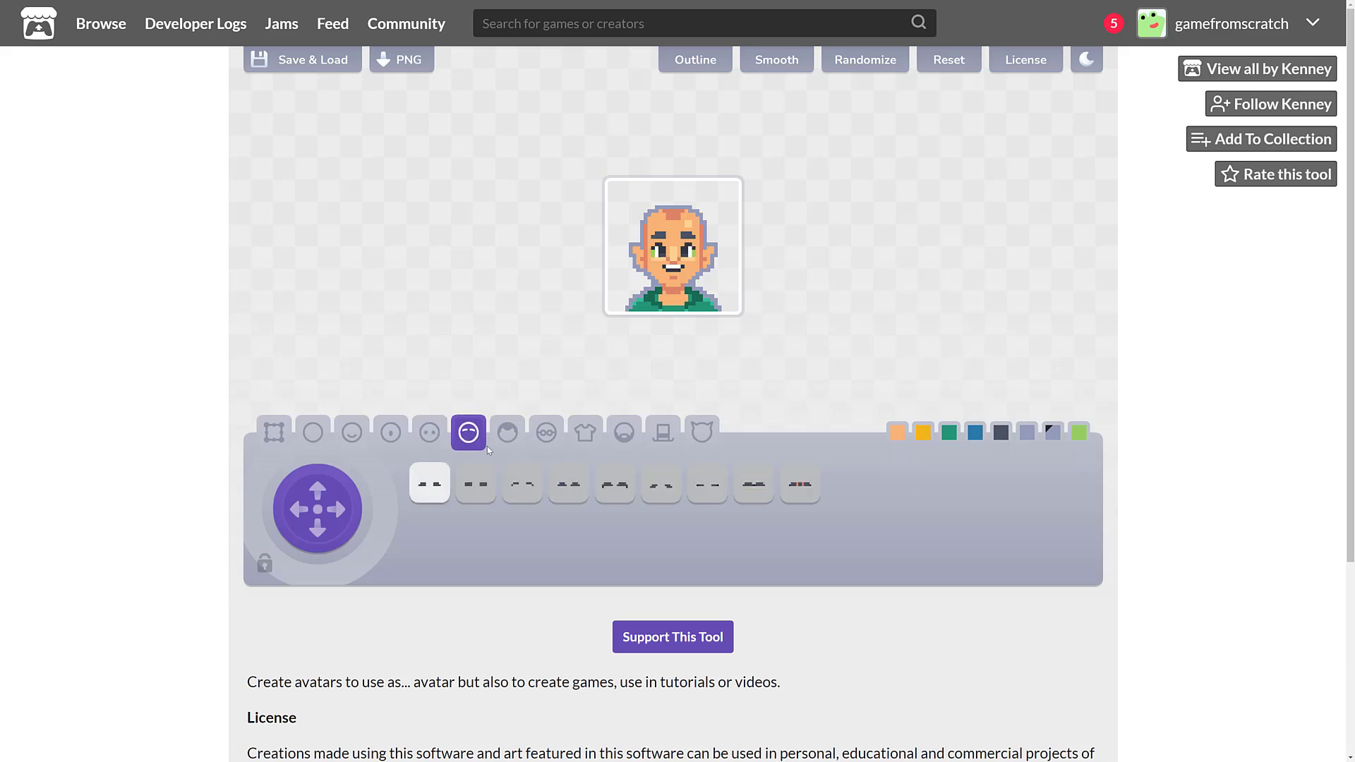
{"action": "left_click", "coordinate": [652, 497]}
{"action": "left_click", "coordinate": [605, 492]}
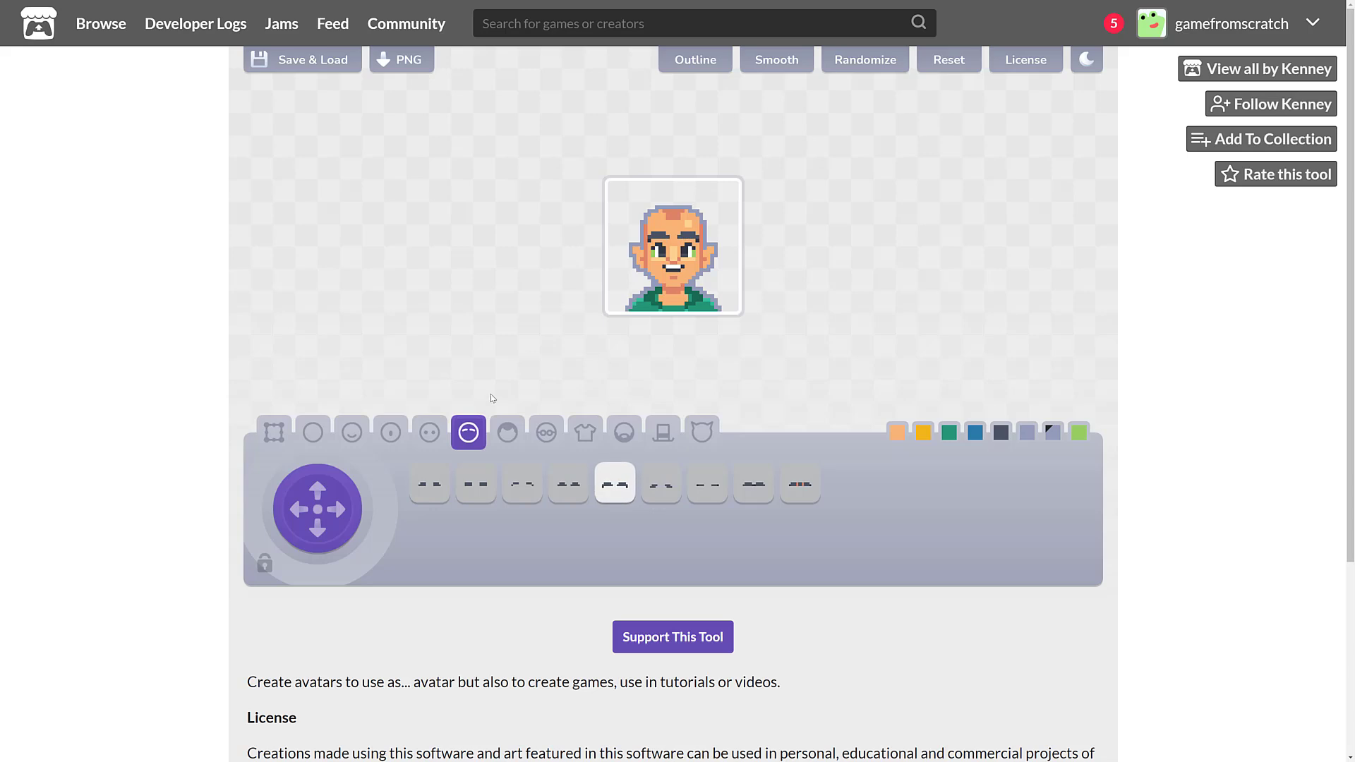
{"action": "left_click", "coordinate": [326, 495]}
Give the avatar dark hair and remove its glasses after trying 3D glasses and a VR headset.
{"action": "left_click", "coordinate": [508, 432]}
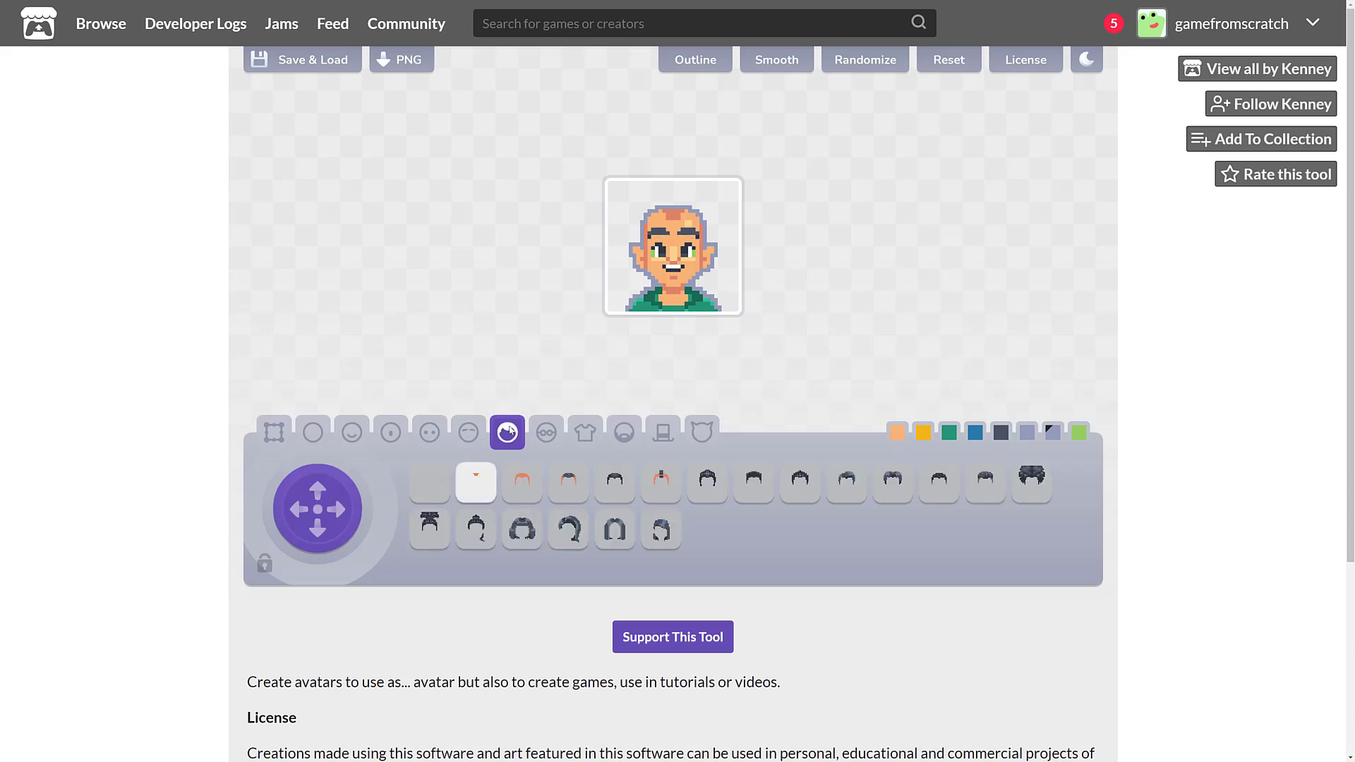
{"action": "left_click", "coordinate": [706, 482]}
{"action": "left_click", "coordinate": [544, 435]}
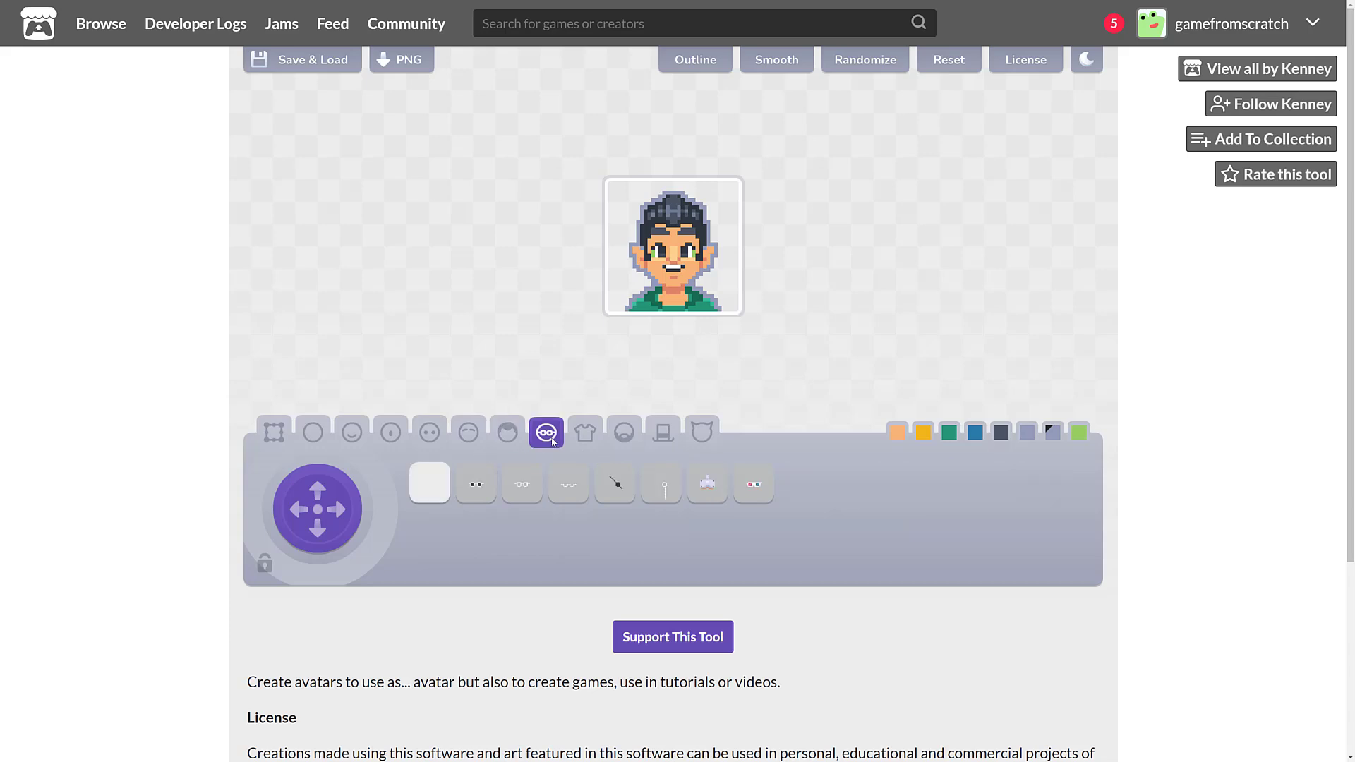
{"action": "left_click", "coordinate": [757, 484]}
{"action": "left_click", "coordinate": [708, 484]}
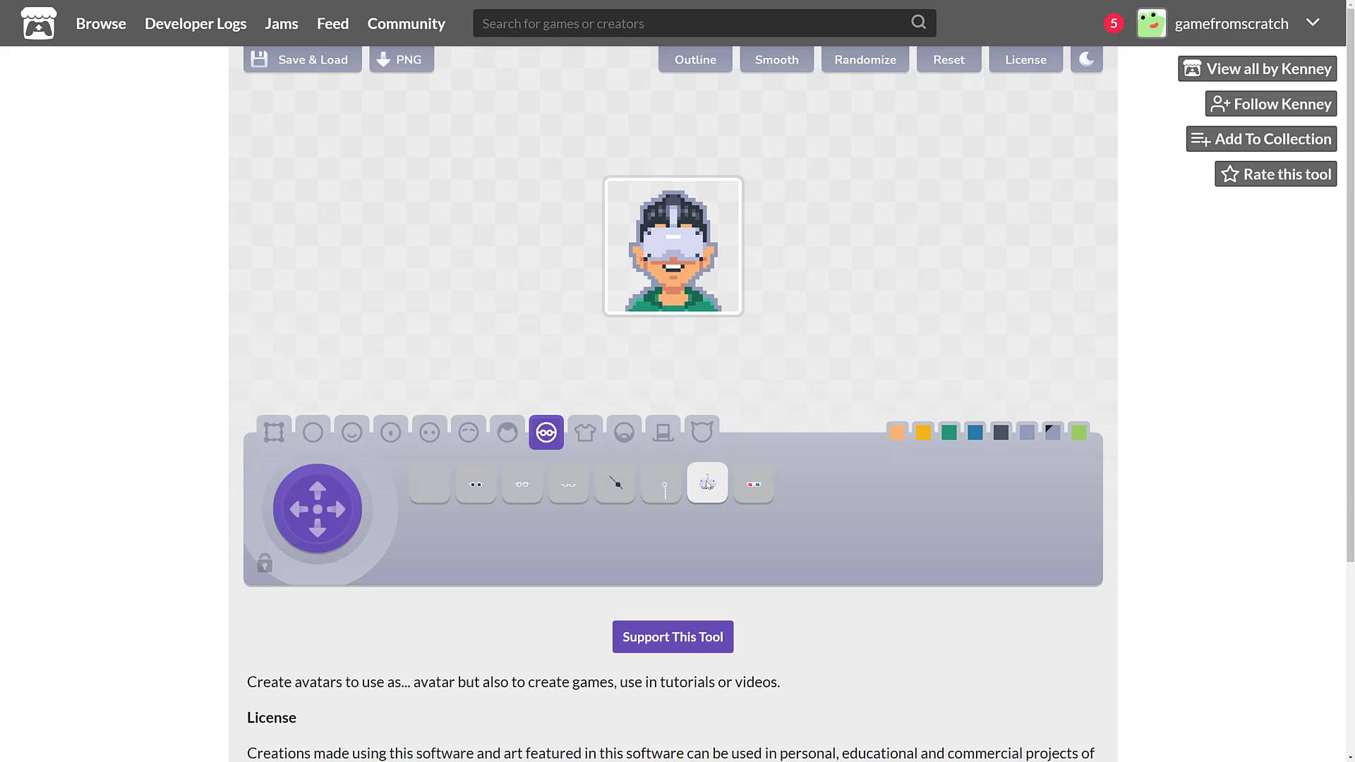
{"action": "left_click", "coordinate": [486, 484]}
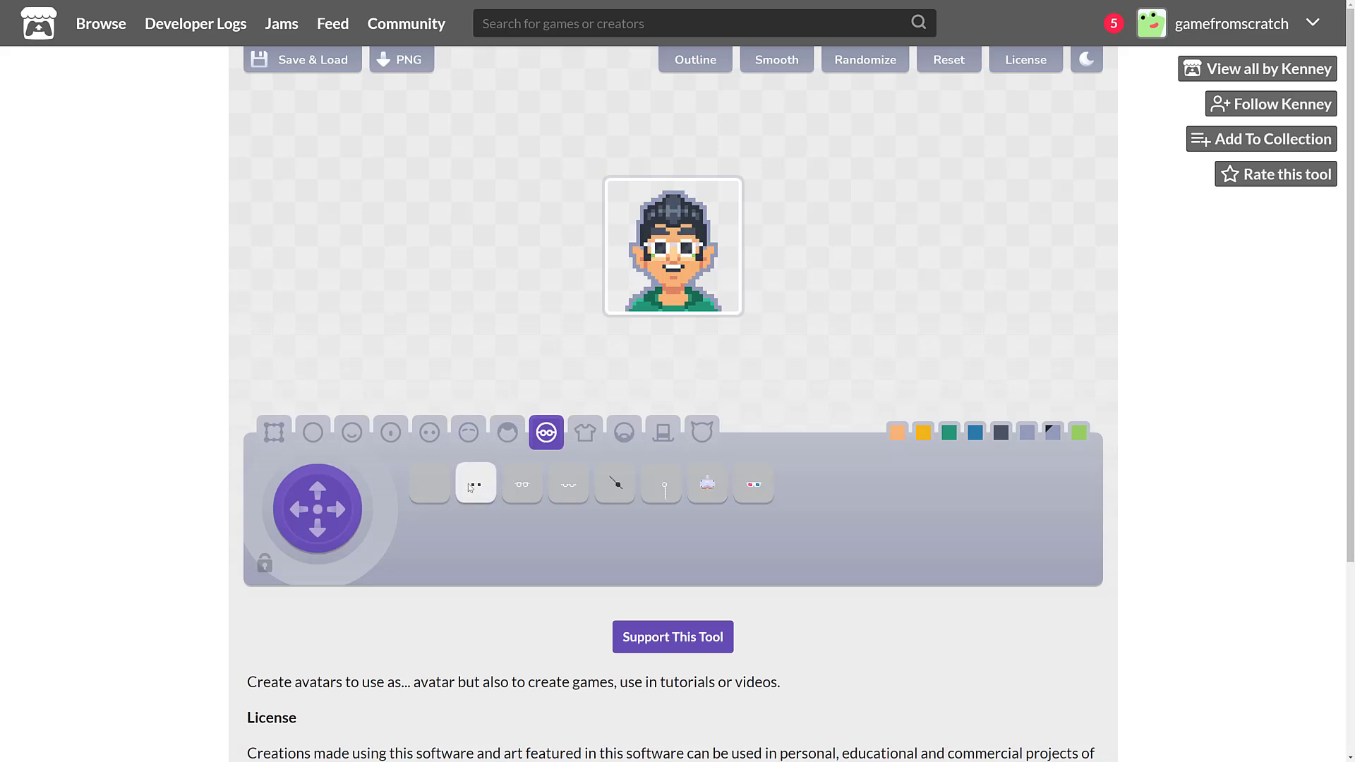
{"action": "left_click", "coordinate": [423, 481]}
Dress the avatar in the eighth shirt style, a green top.
{"action": "left_click", "coordinate": [586, 432]}
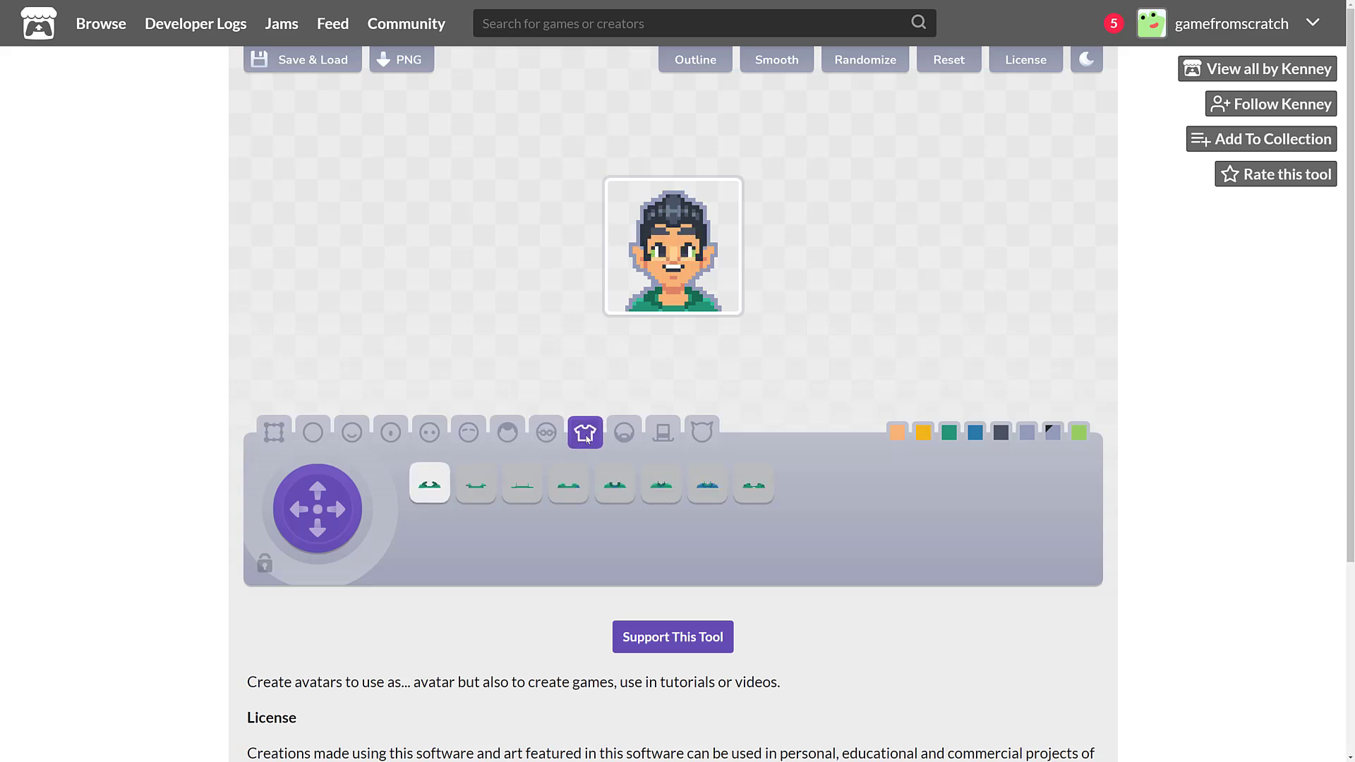
{"action": "left_click", "coordinate": [624, 494]}
{"action": "left_click", "coordinate": [660, 484]}
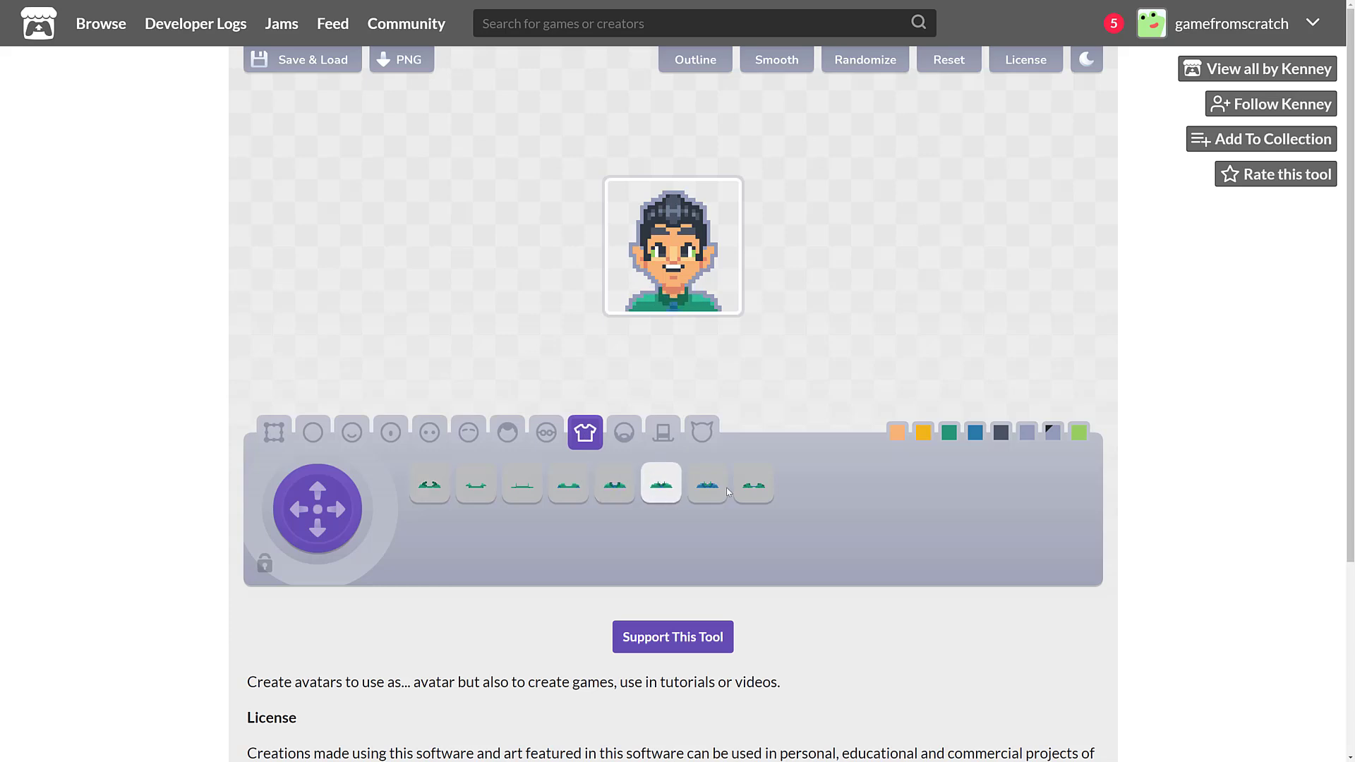
{"action": "left_click", "coordinate": [708, 484]}
{"action": "left_click", "coordinate": [754, 484]}
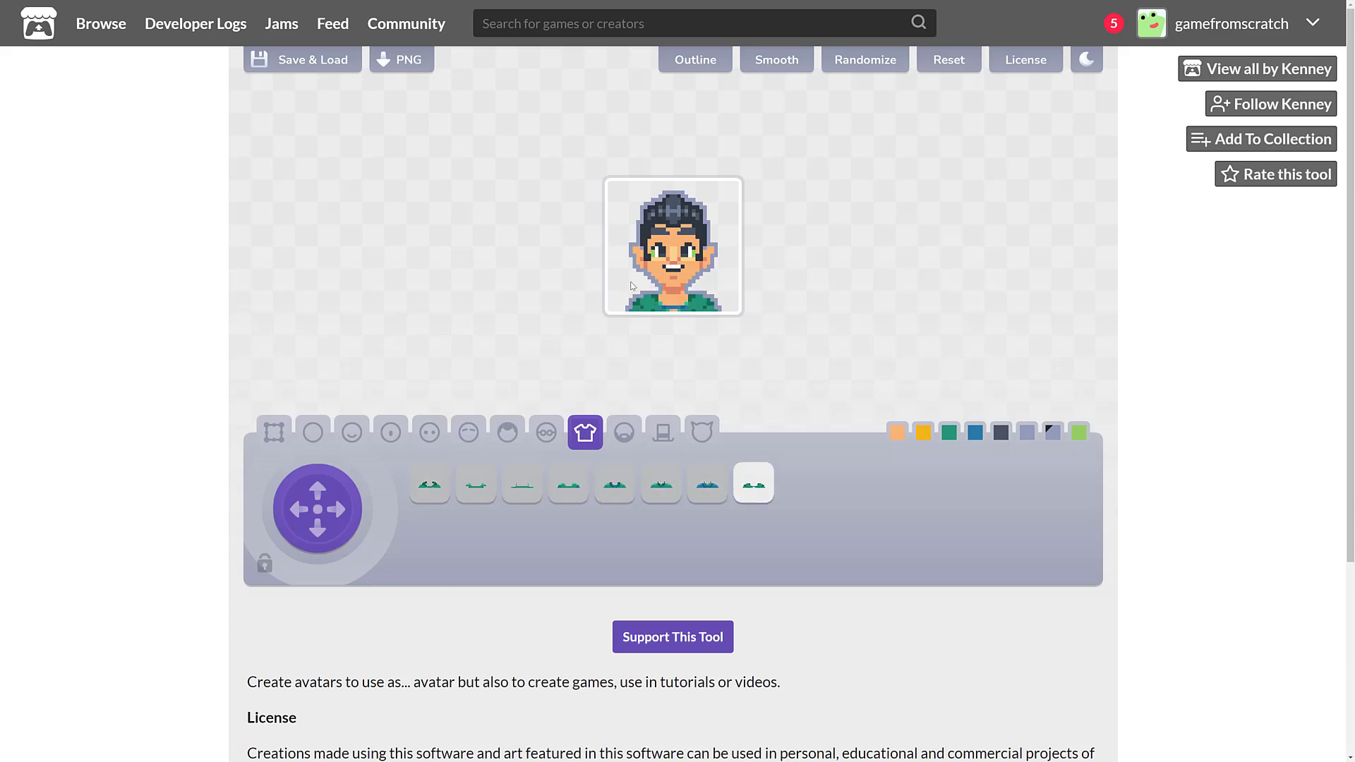
Try short, full, orange and mustache-only beards, then remove all facial hair.
{"action": "left_click", "coordinate": [629, 432]}
{"action": "left_click", "coordinate": [488, 491]}
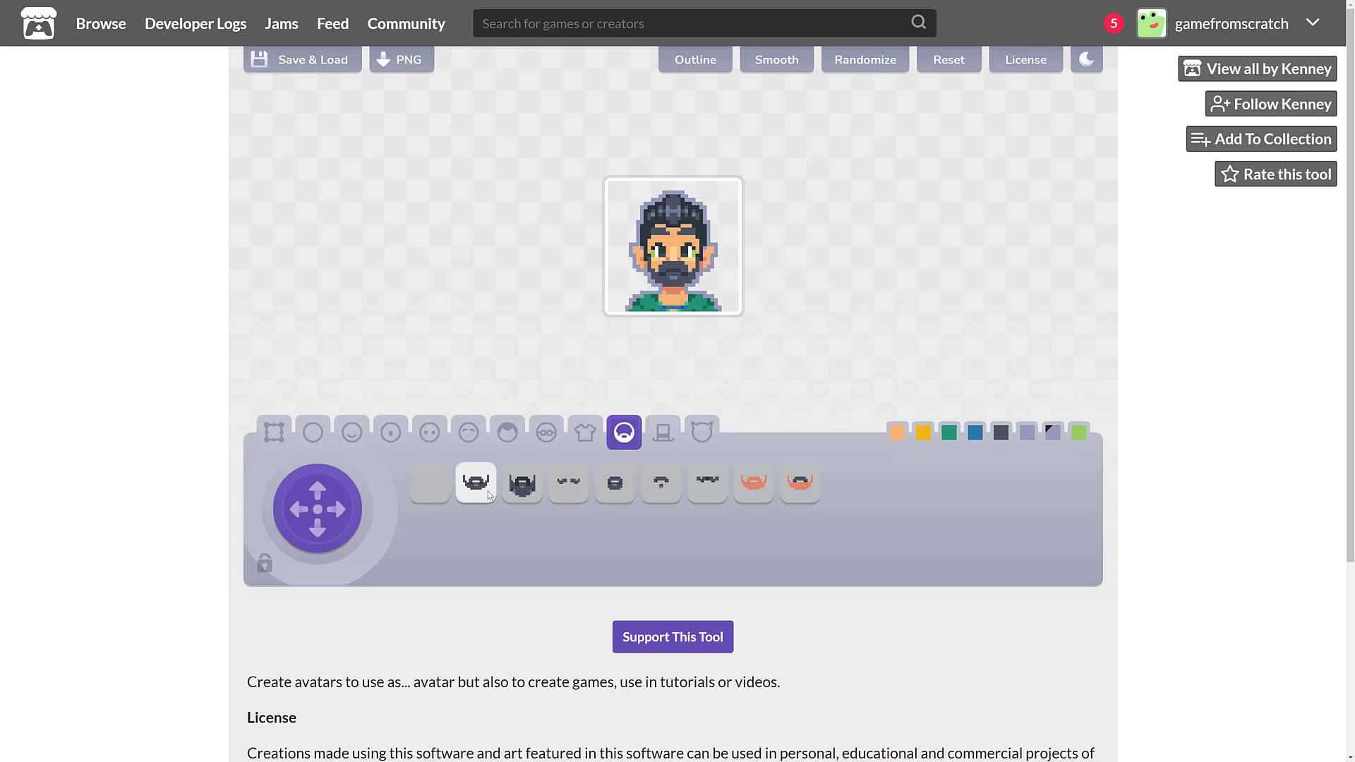
{"action": "left_click", "coordinate": [519, 498]}
{"action": "left_click", "coordinate": [761, 478]}
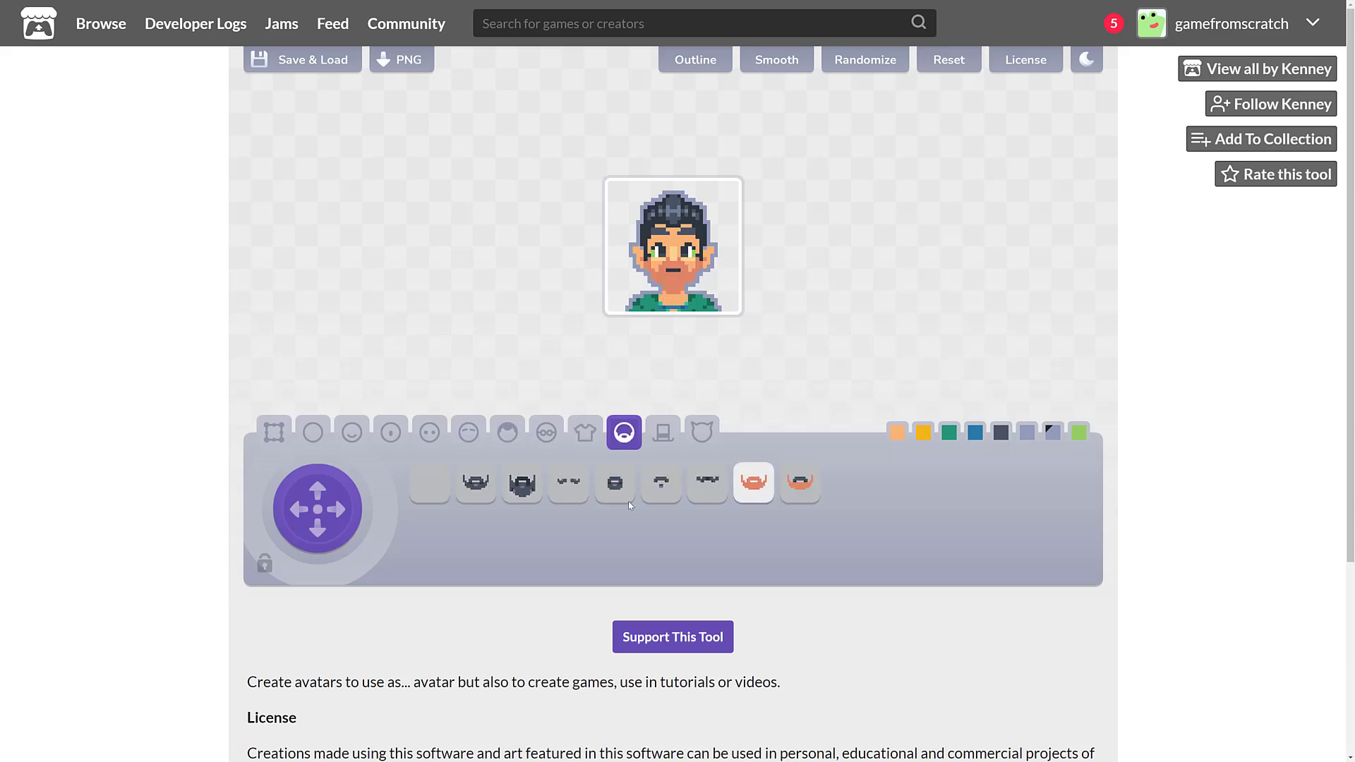
{"action": "left_click", "coordinate": [668, 471]}
{"action": "left_click", "coordinate": [439, 485]}
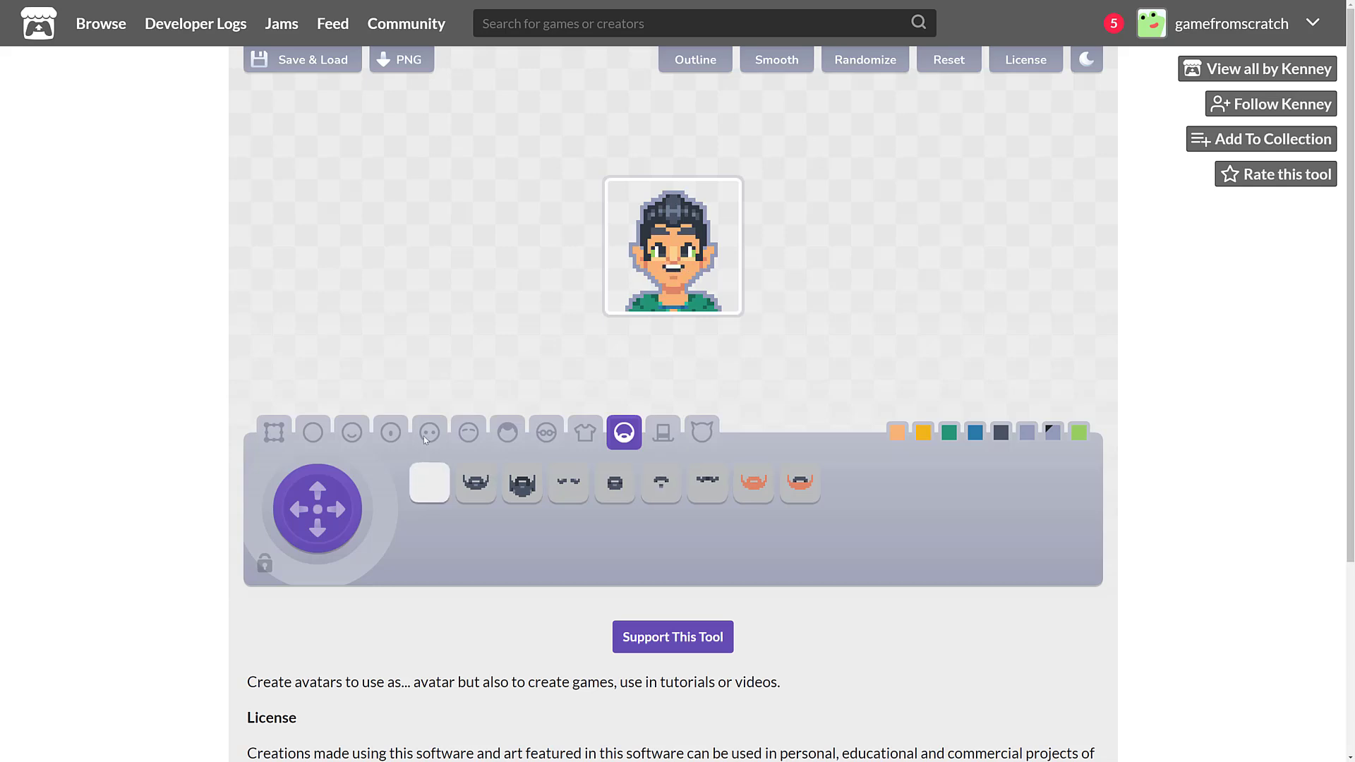
Try a headband and a maroon headset, remove all headwear, and add pointed cat ears.
{"action": "left_click", "coordinate": [663, 433]}
{"action": "left_click", "coordinate": [488, 493]}
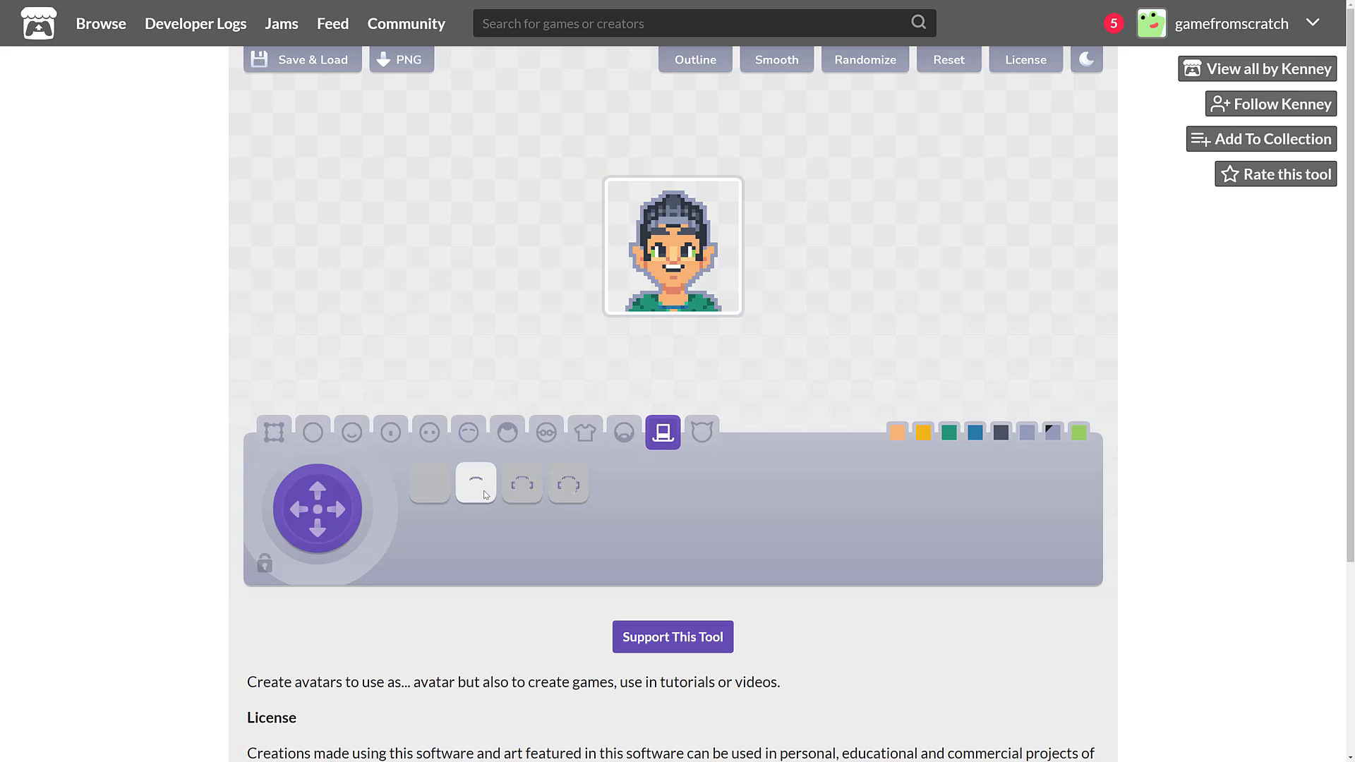
{"action": "left_click", "coordinate": [507, 490]}
{"action": "left_click", "coordinate": [563, 490]}
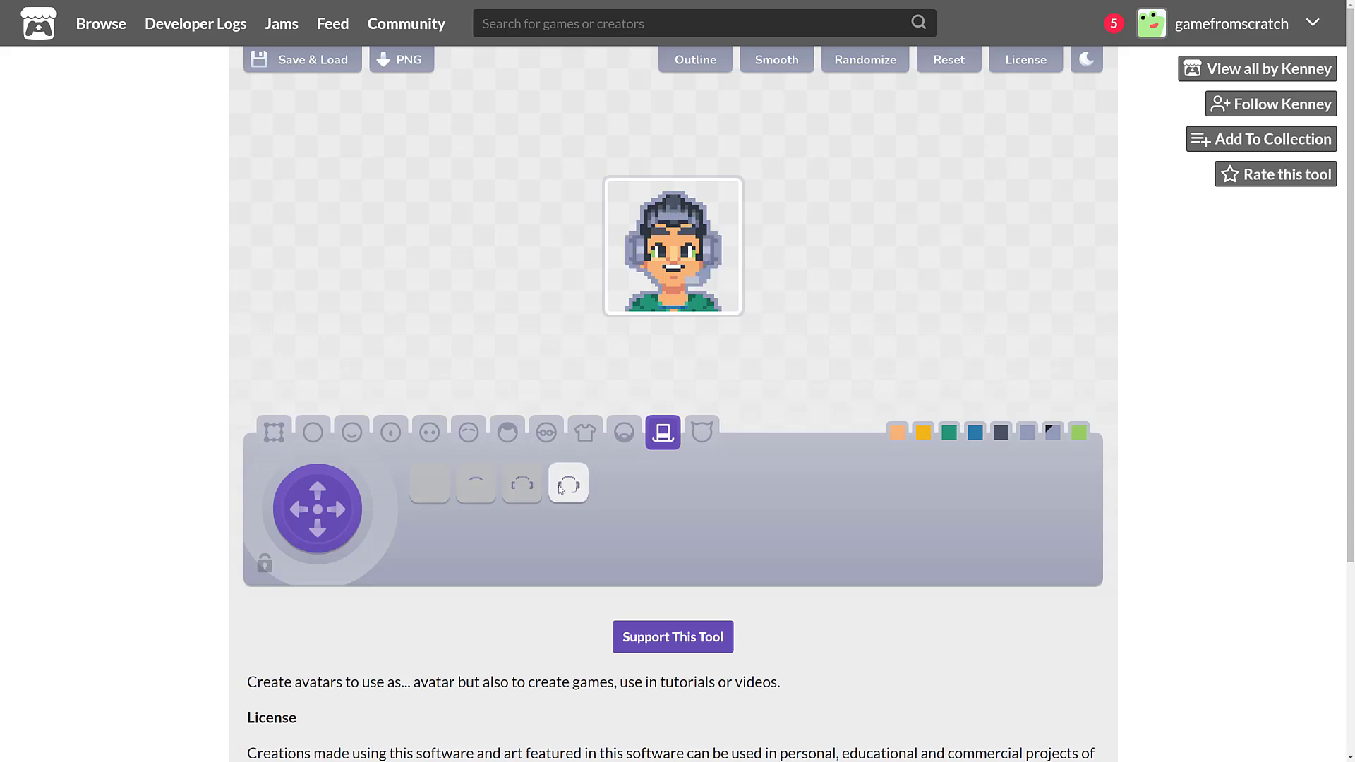
{"action": "left_click", "coordinate": [1027, 432]}
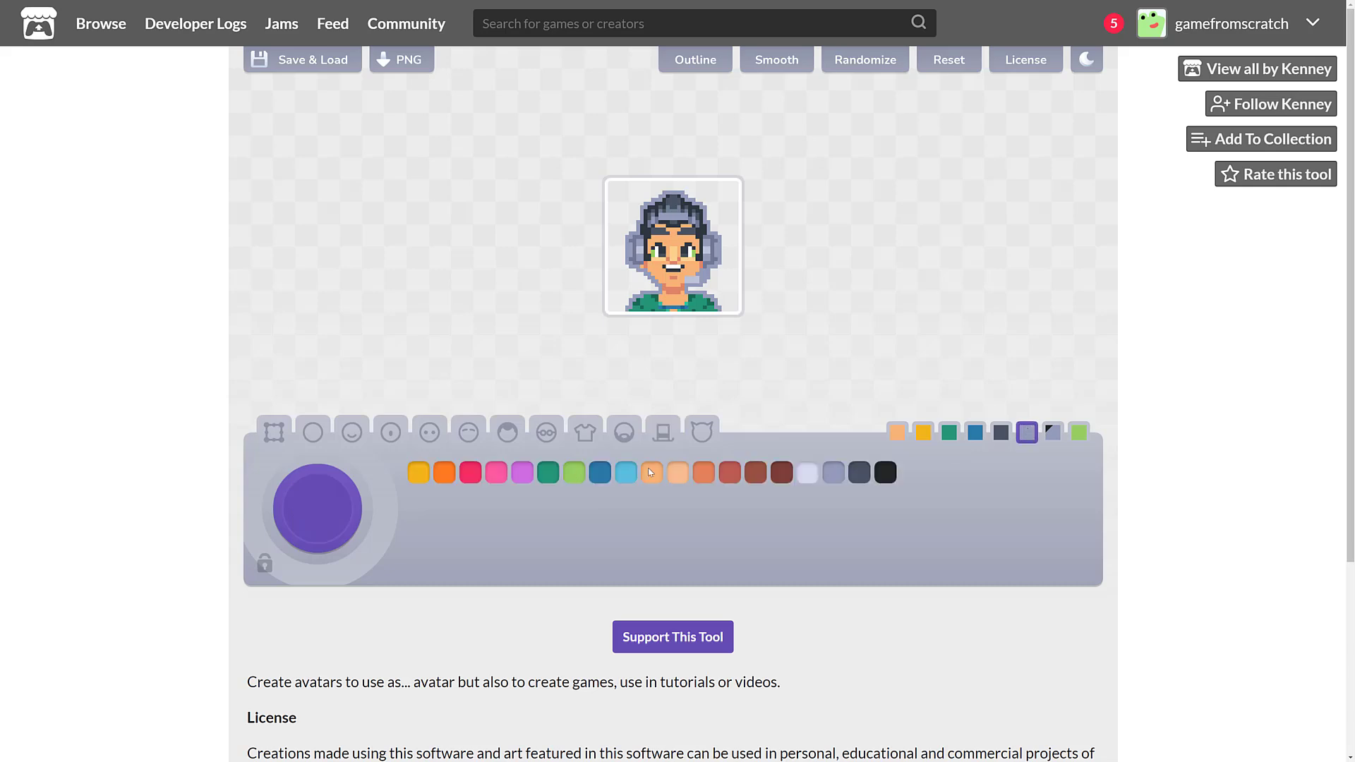
{"action": "left_click", "coordinate": [727, 472]}
{"action": "left_click", "coordinate": [756, 472]}
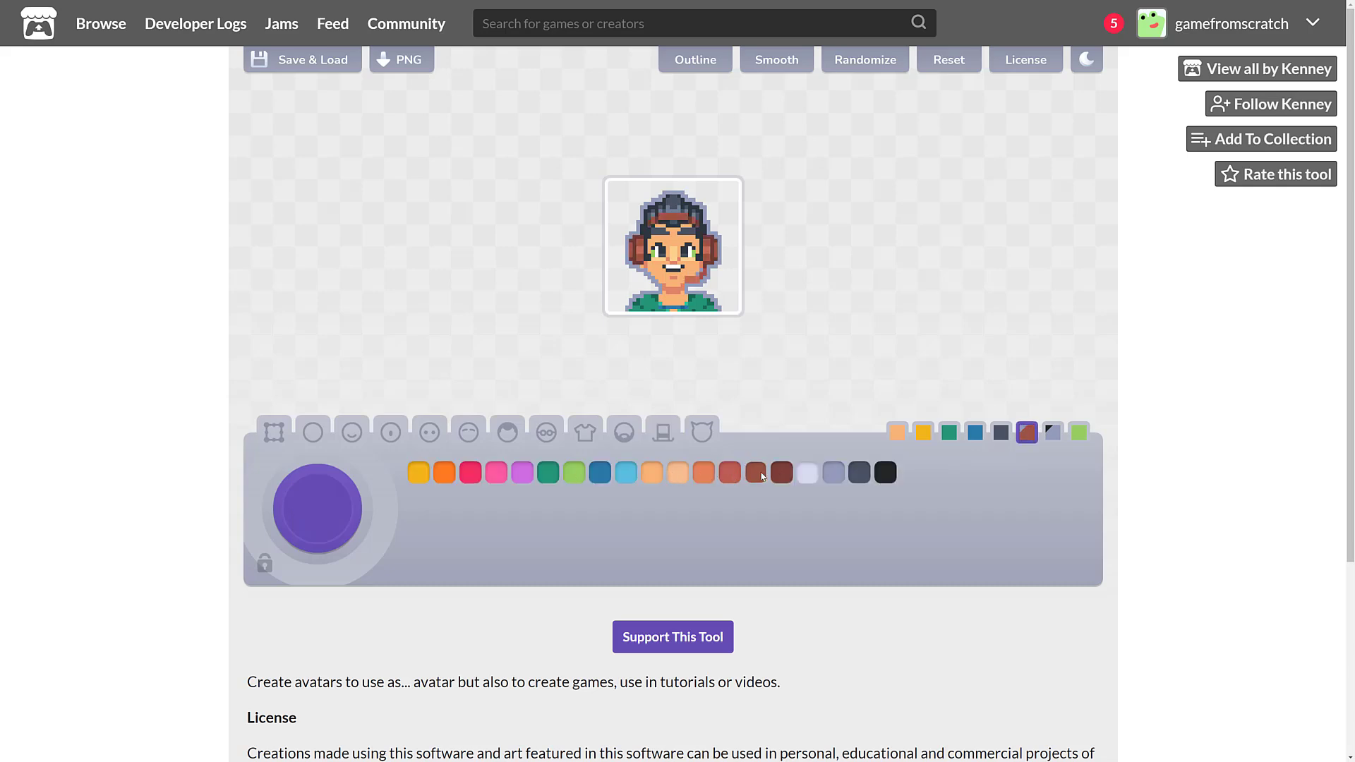
{"action": "left_click", "coordinate": [780, 472]}
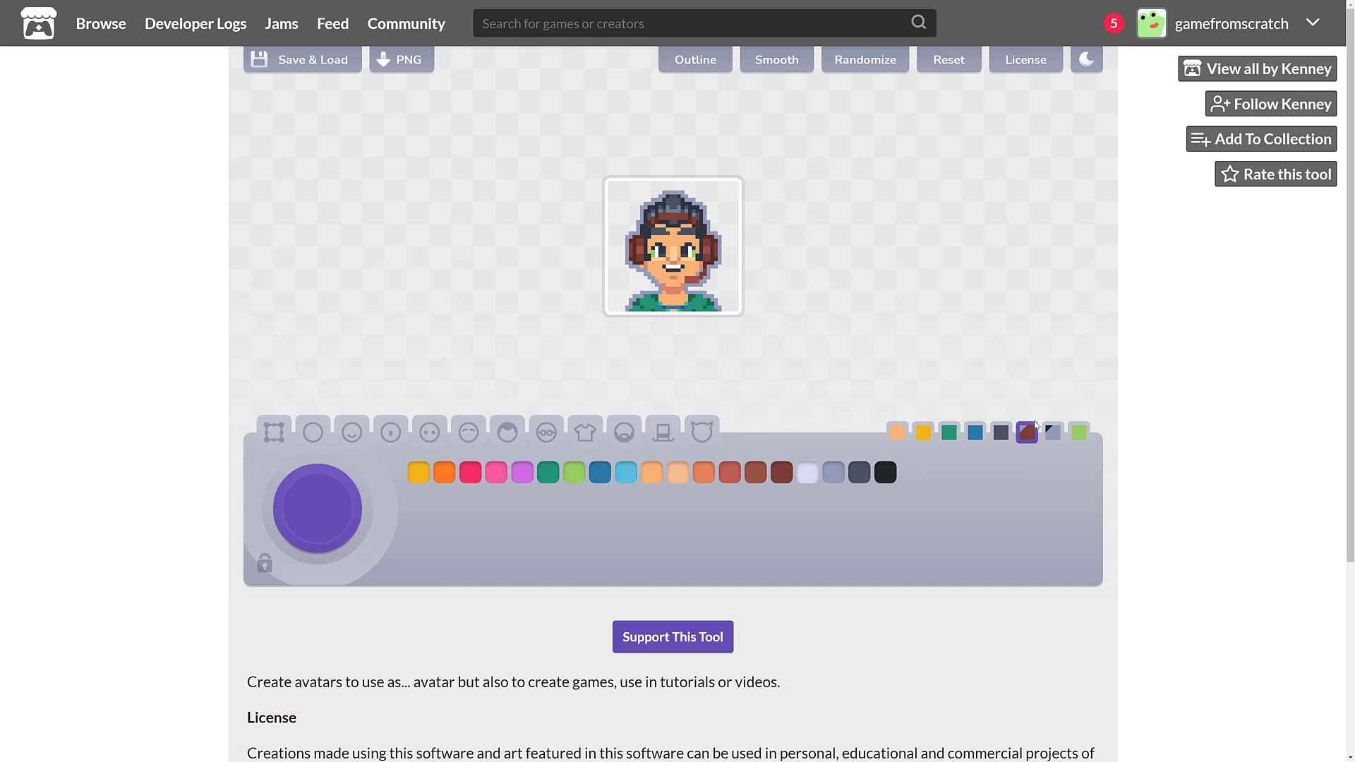
{"action": "left_click", "coordinate": [665, 429]}
{"action": "left_click", "coordinate": [417, 477]}
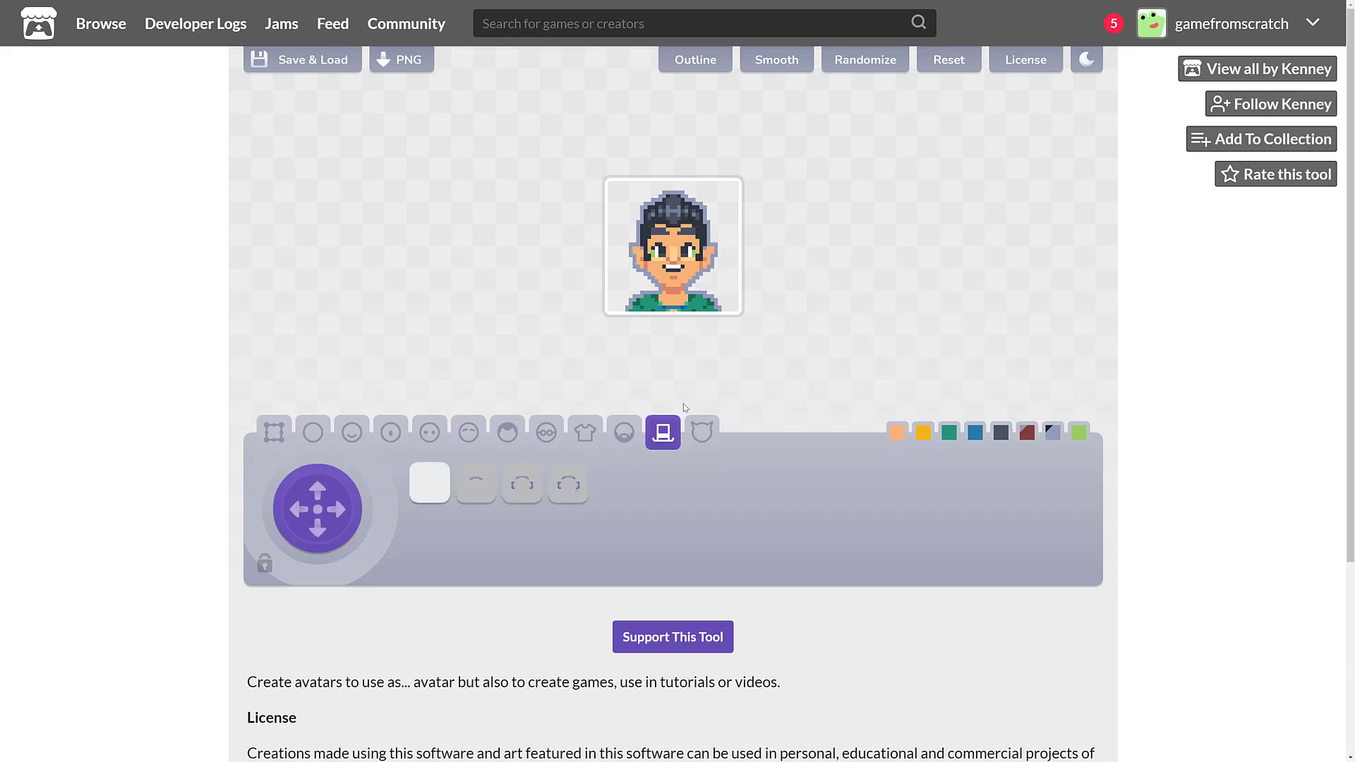
{"action": "left_click", "coordinate": [701, 432]}
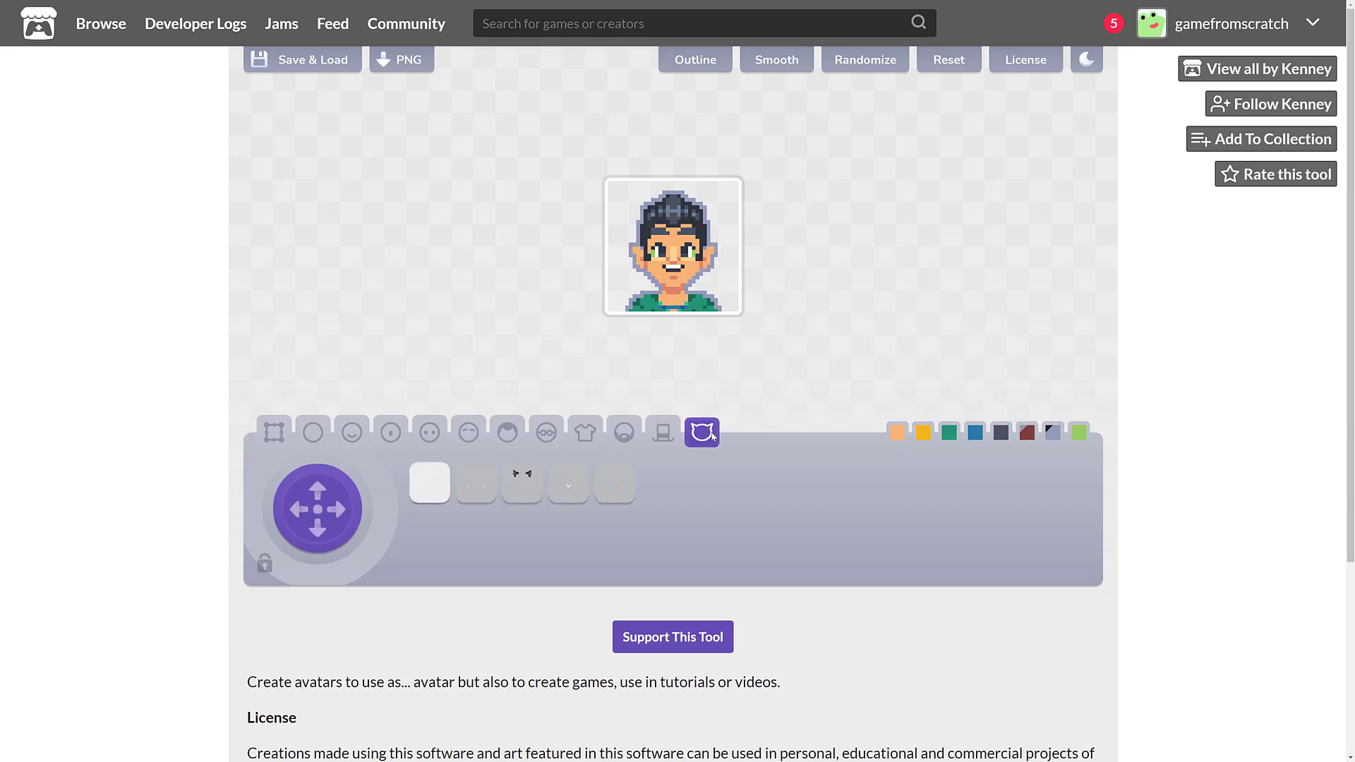
{"action": "left_click", "coordinate": [525, 482]}
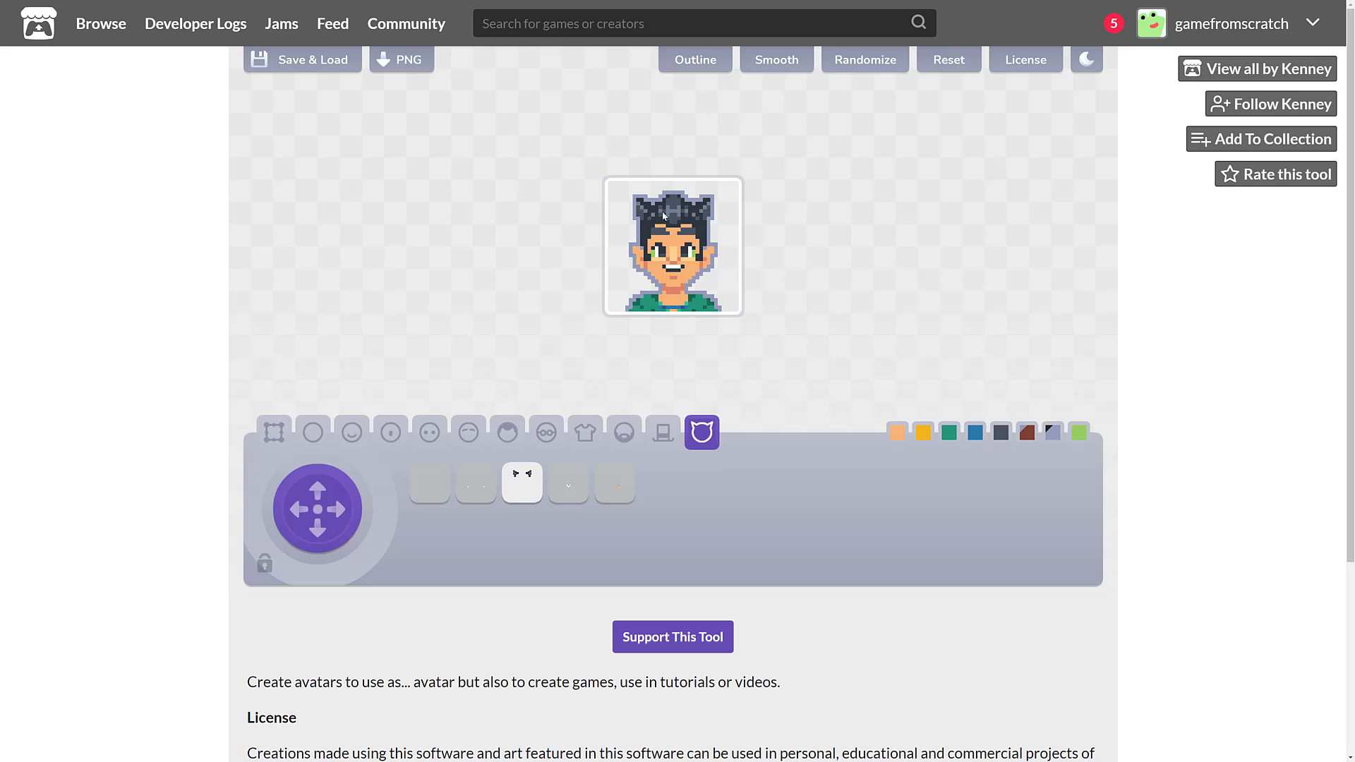
Export avatar.png, view it in Photos, then reload the avatar from its save code.
{"action": "left_click", "coordinate": [409, 61]}
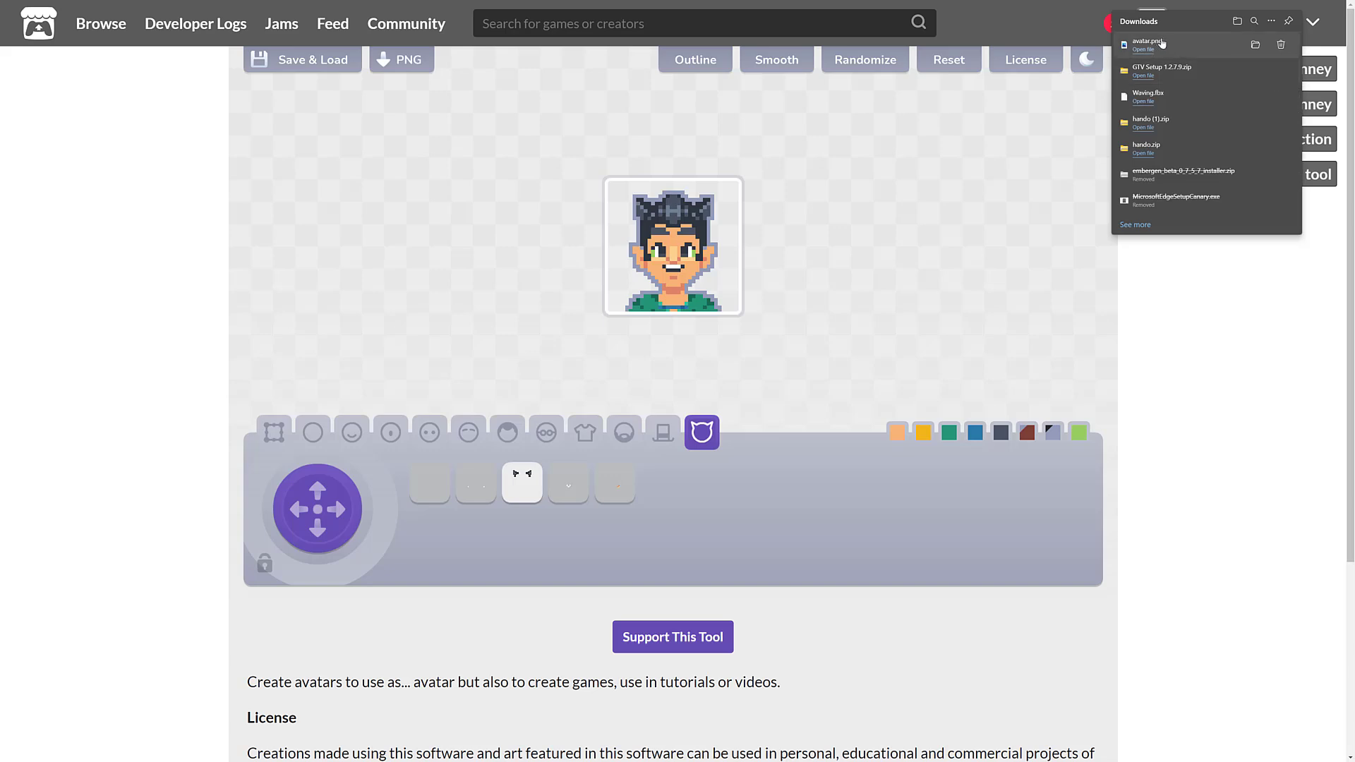
{"action": "left_click", "coordinate": [1143, 50]}
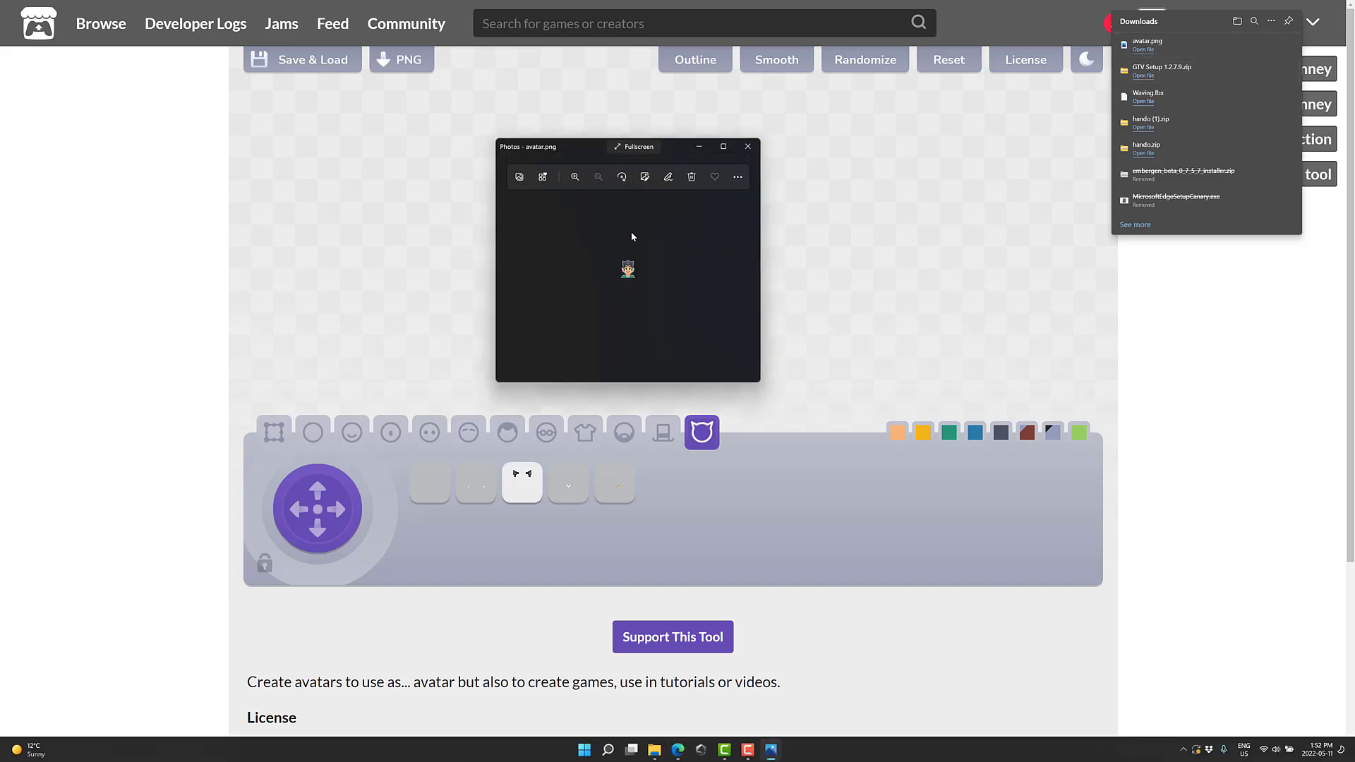
{"action": "left_click", "coordinate": [748, 146]}
{"action": "left_click", "coordinate": [293, 65]}
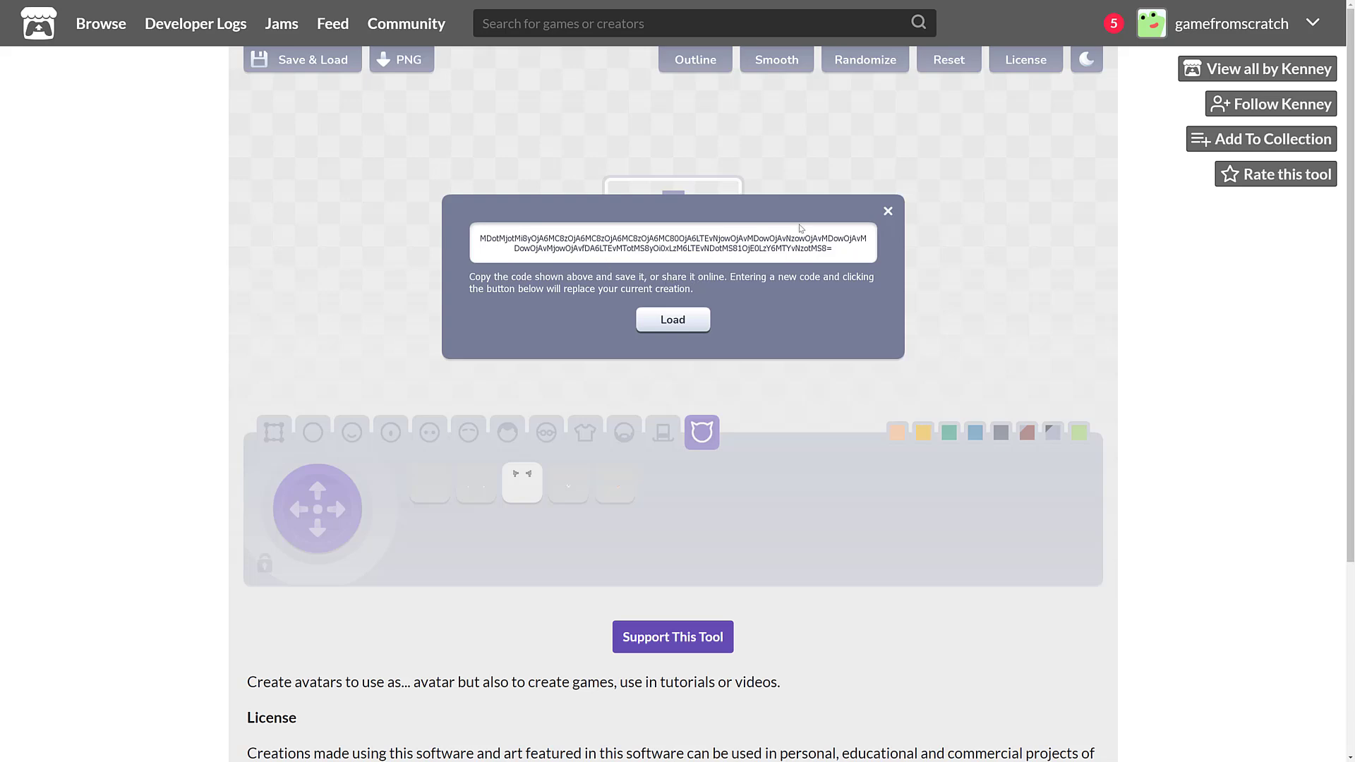
{"action": "left_click", "coordinate": [673, 321]}
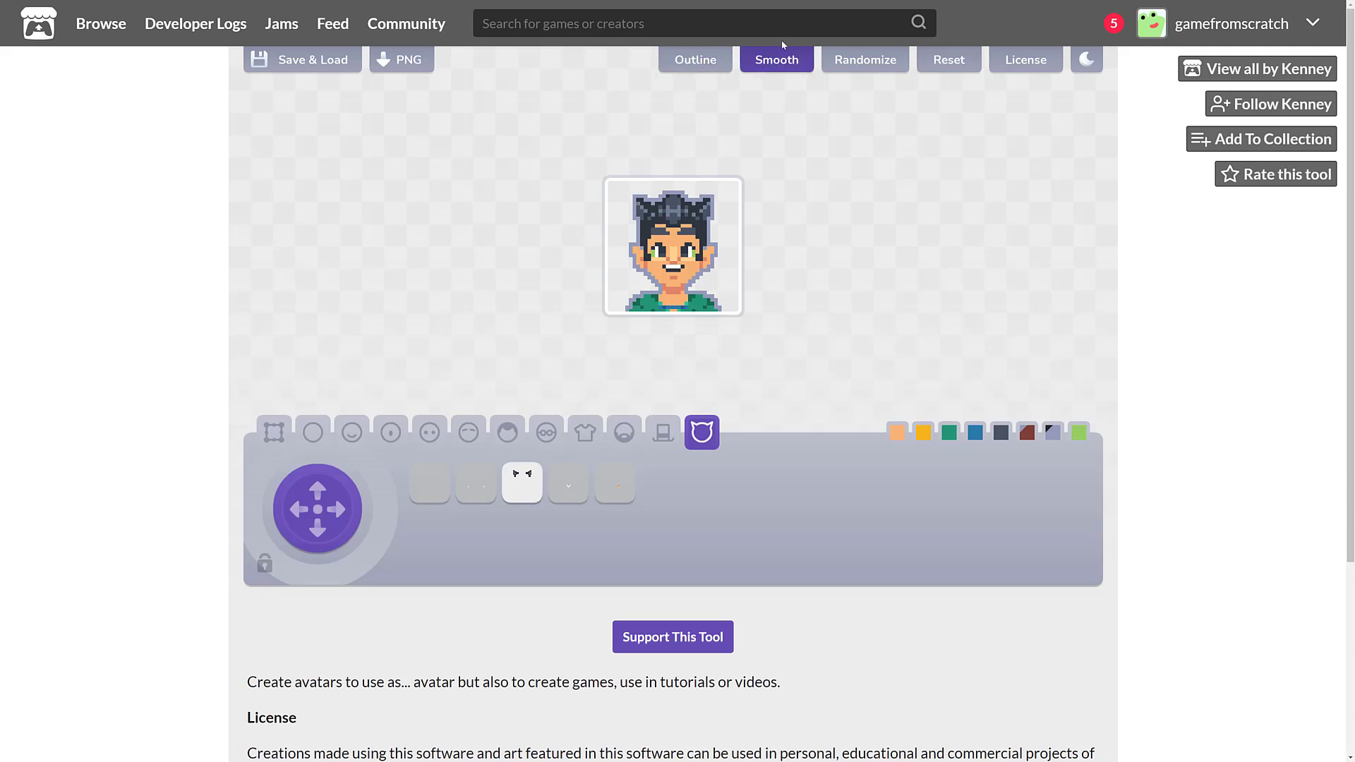
Randomize the avatar 22 times, ending with an orange-bearded figure in red headphones on light blue.
{"action": "left_click", "coordinate": [888, 62]}
{"action": "left_click", "coordinate": [889, 63]}
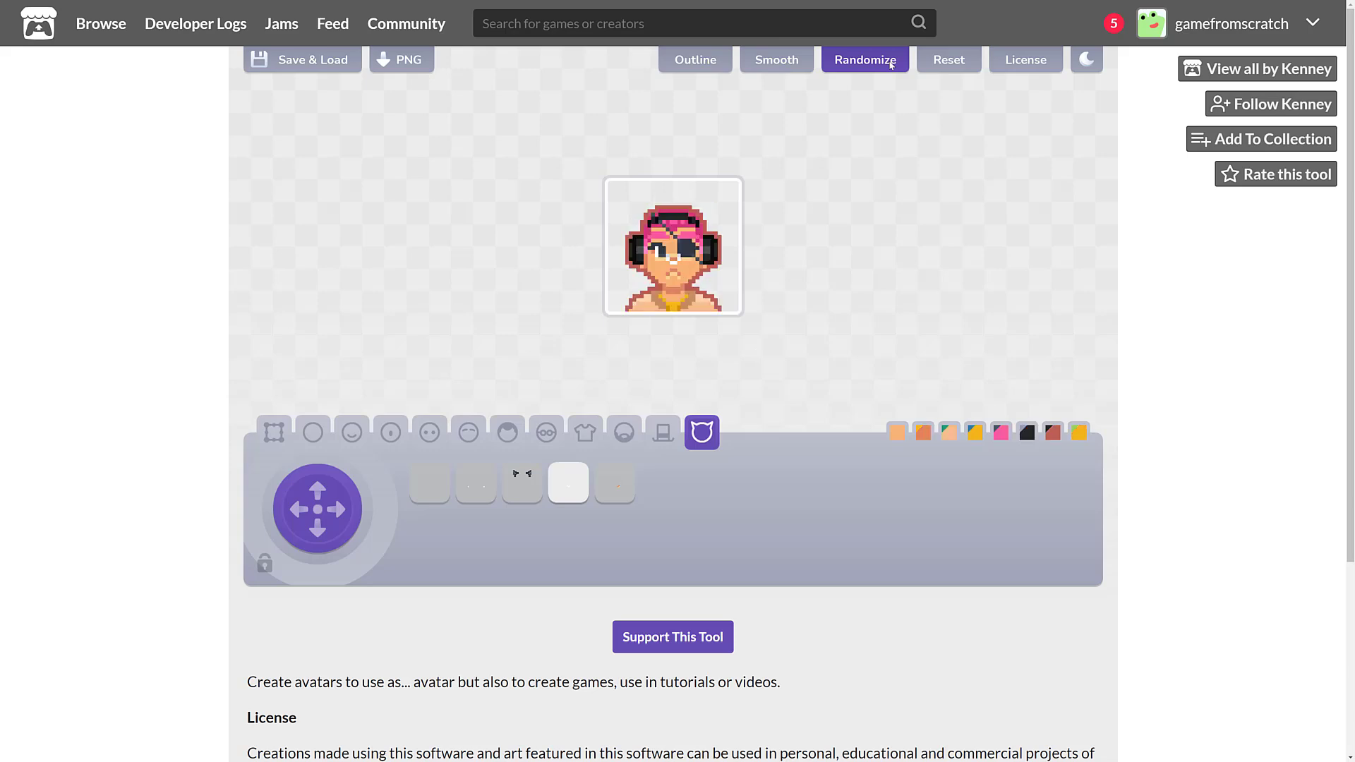
{"action": "left_click", "coordinate": [891, 63]}
{"action": "left_click", "coordinate": [891, 64]}
{"action": "left_click", "coordinate": [891, 63]}
{"action": "left_click", "coordinate": [891, 63]}
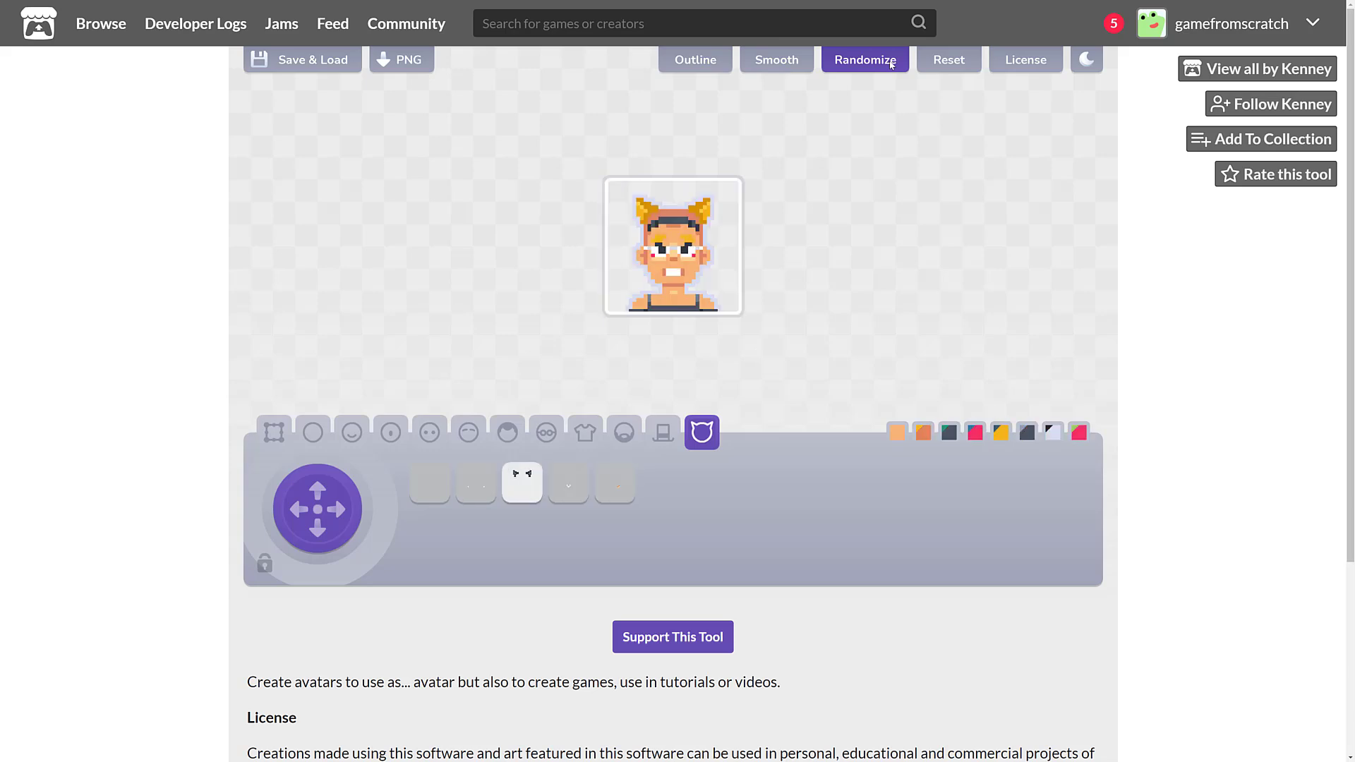
{"action": "left_click", "coordinate": [892, 63]}
{"action": "left_click", "coordinate": [892, 63]}
{"action": "left_click", "coordinate": [892, 63]}
{"action": "left_click", "coordinate": [891, 64]}
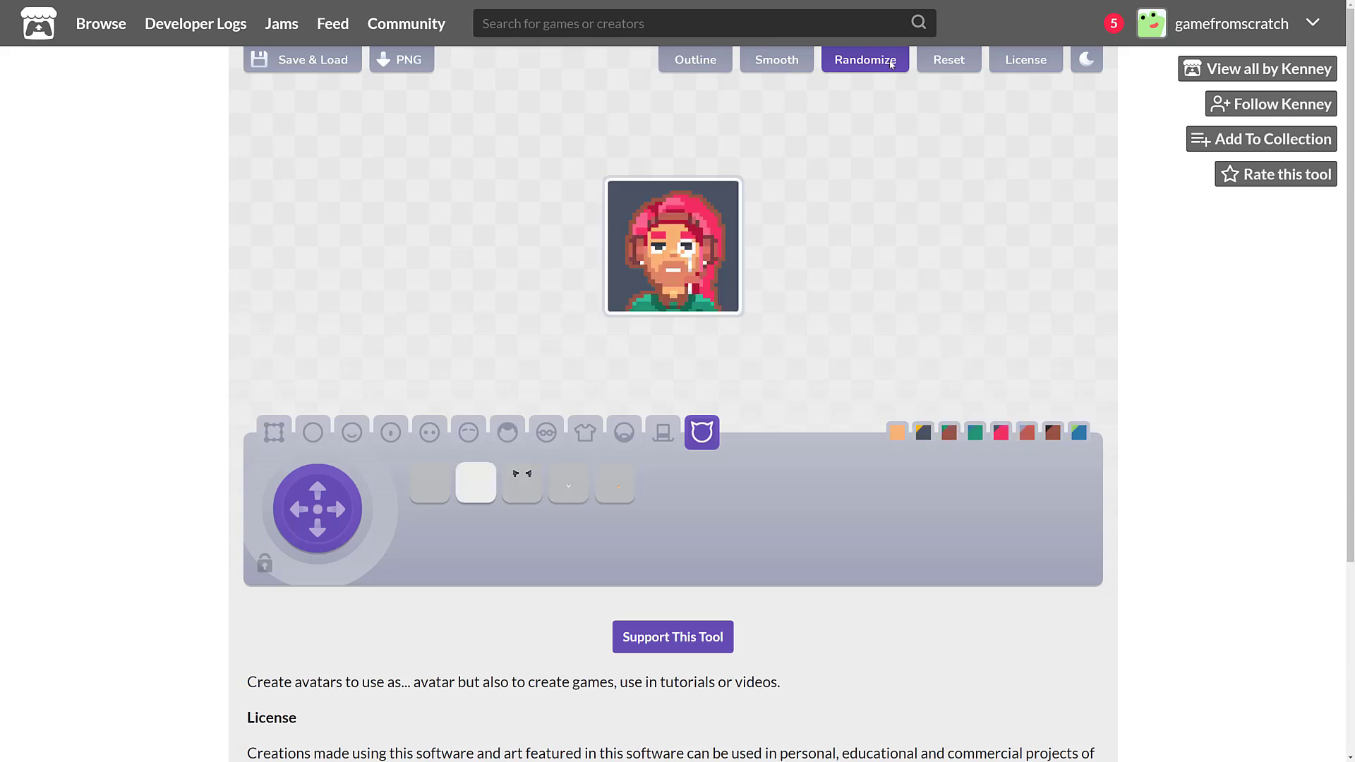
{"action": "left_click", "coordinate": [891, 64]}
{"action": "left_click", "coordinate": [891, 63]}
{"action": "left_click", "coordinate": [892, 63]}
{"action": "left_click", "coordinate": [892, 63]}
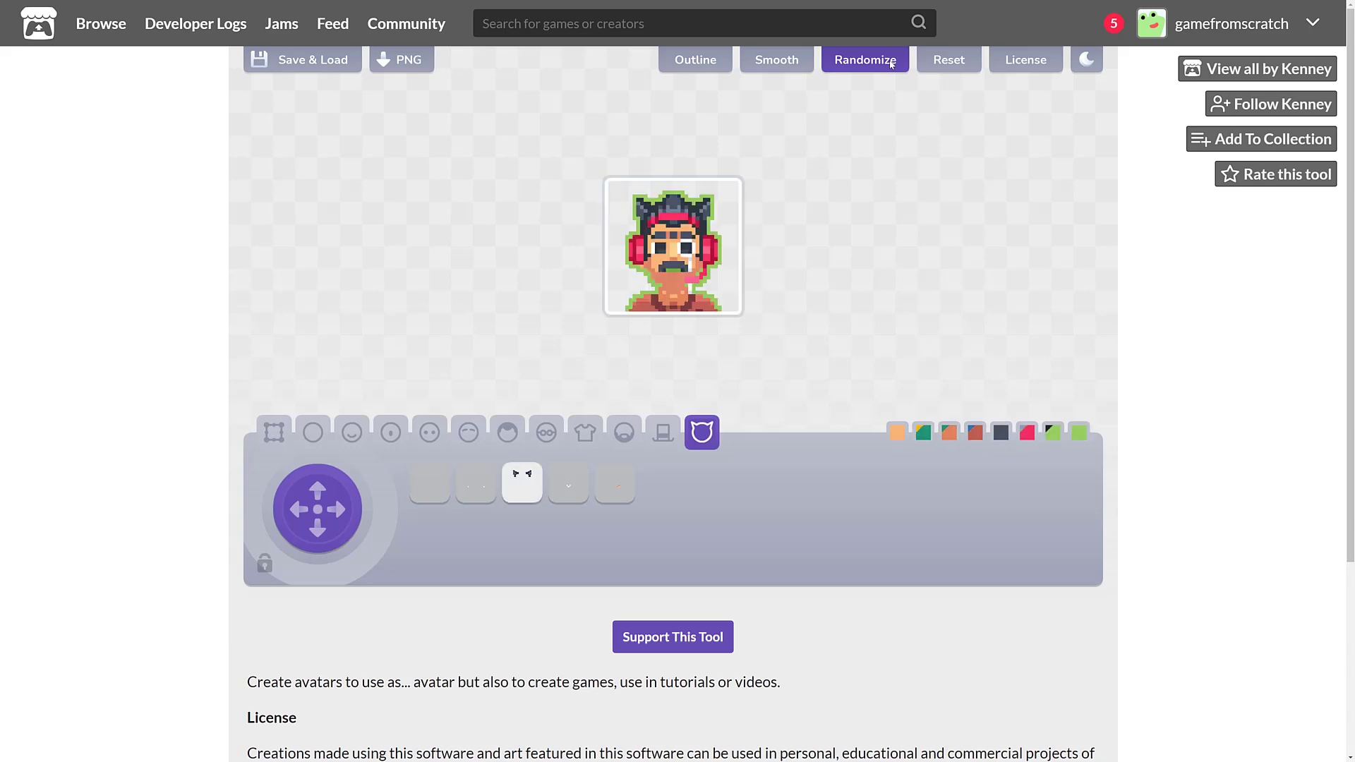
{"action": "left_click", "coordinate": [892, 64]}
{"action": "left_click", "coordinate": [891, 64]}
{"action": "left_click", "coordinate": [892, 63]}
{"action": "left_click", "coordinate": [891, 63]}
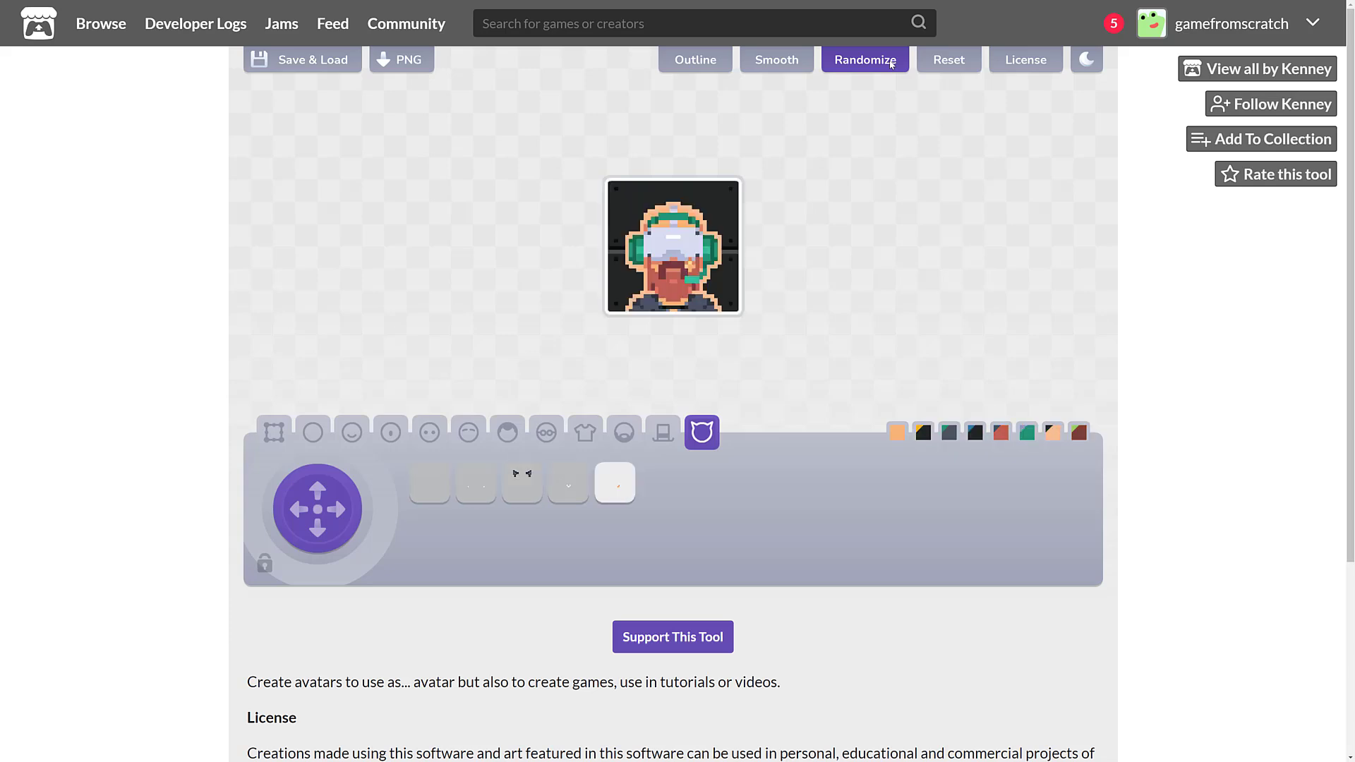
{"action": "left_click", "coordinate": [892, 63]}
{"action": "left_click", "coordinate": [891, 63]}
{"action": "left_click", "coordinate": [891, 64]}
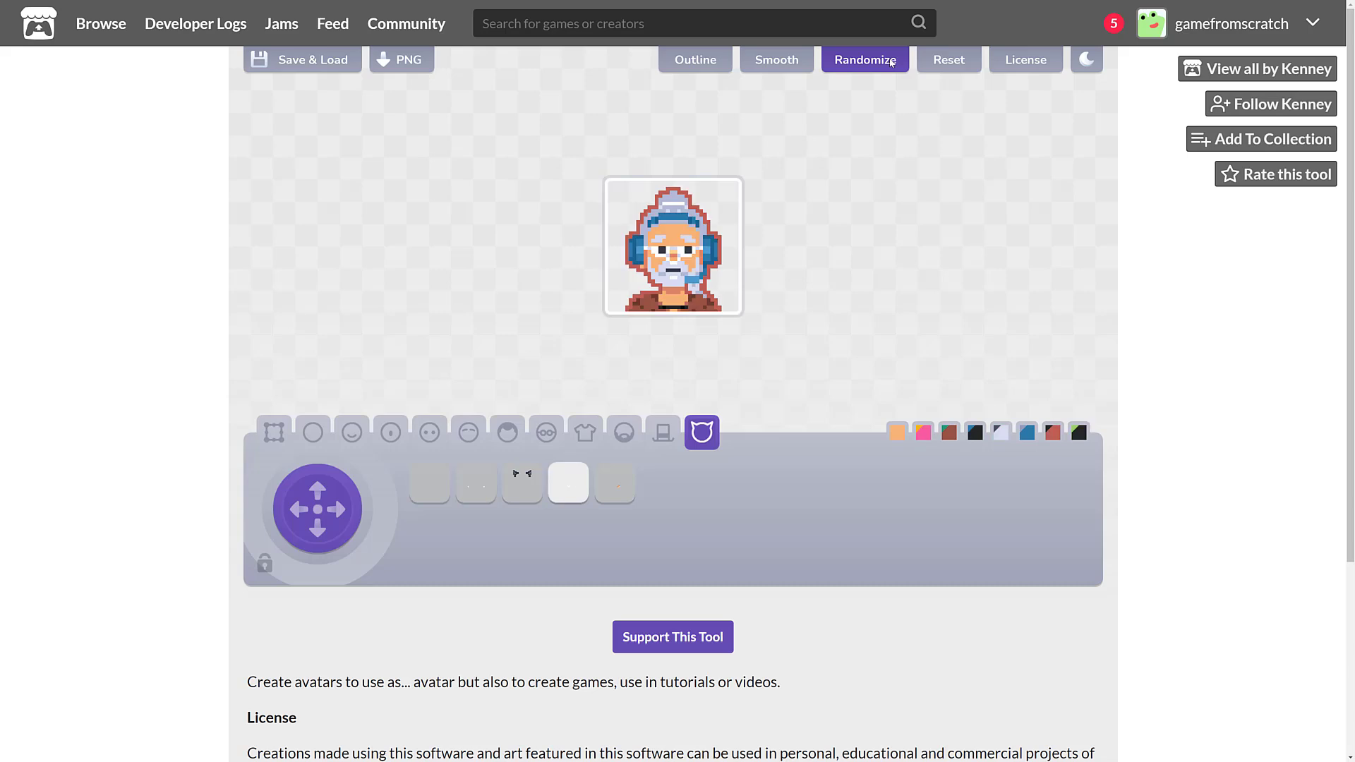
{"action": "left_click", "coordinate": [892, 63]}
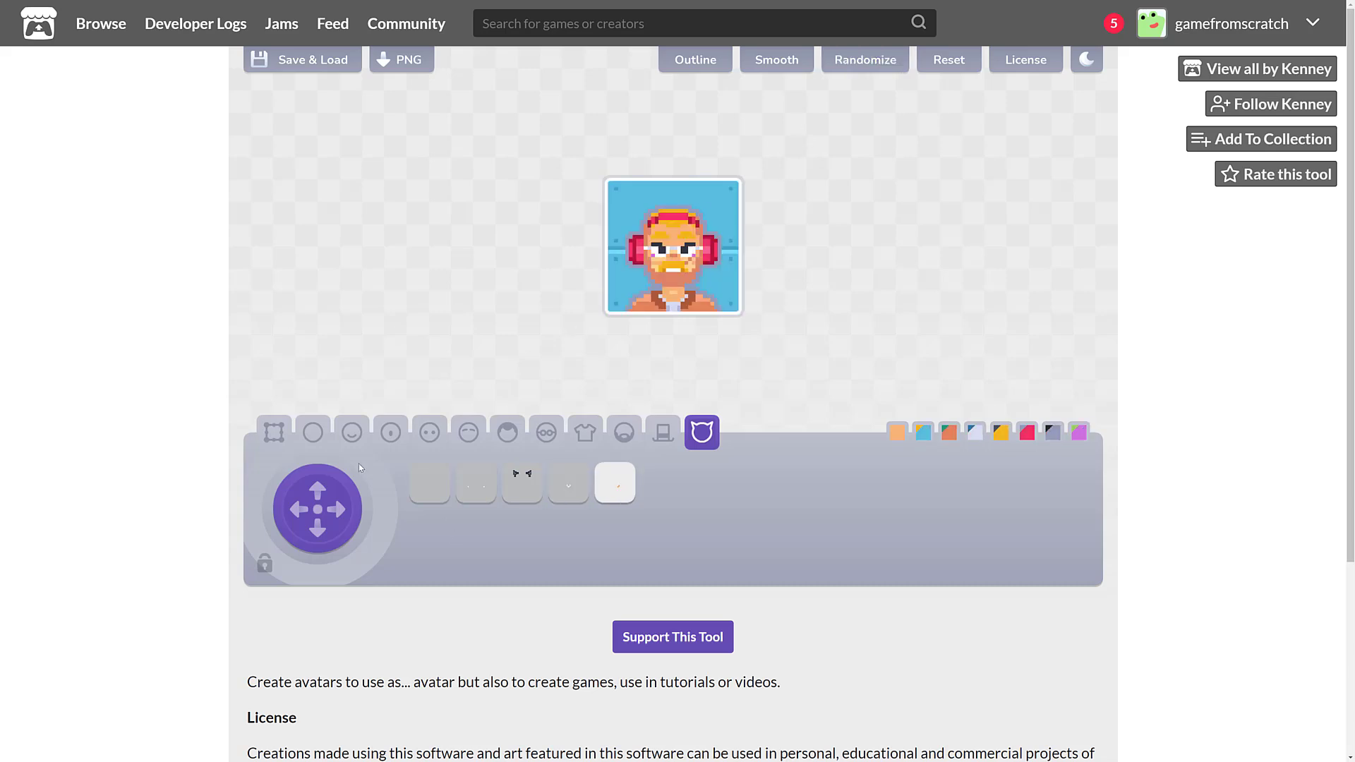
Give the avatar a striped background and light grey-blue skin.
{"action": "left_click", "coordinate": [273, 431]}
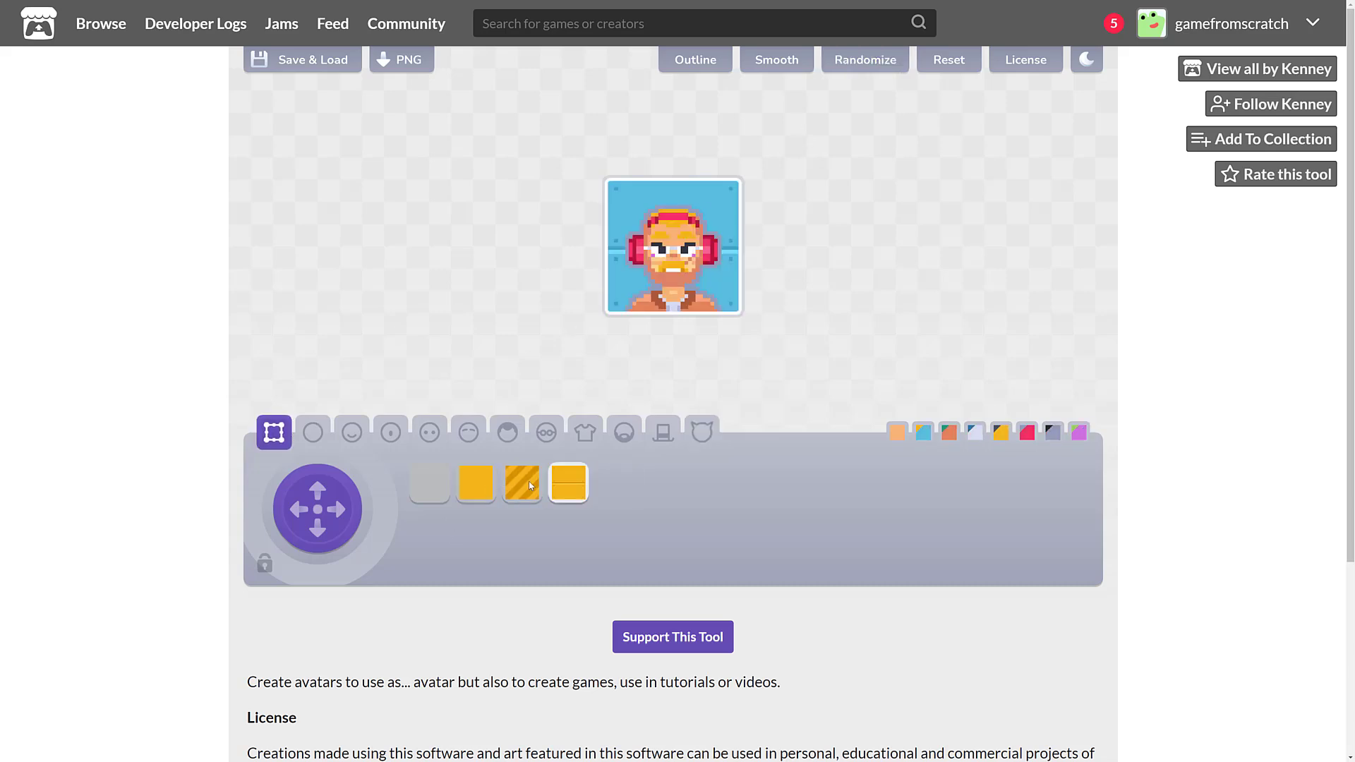
{"action": "left_click", "coordinate": [530, 486]}
{"action": "left_click", "coordinate": [897, 432]}
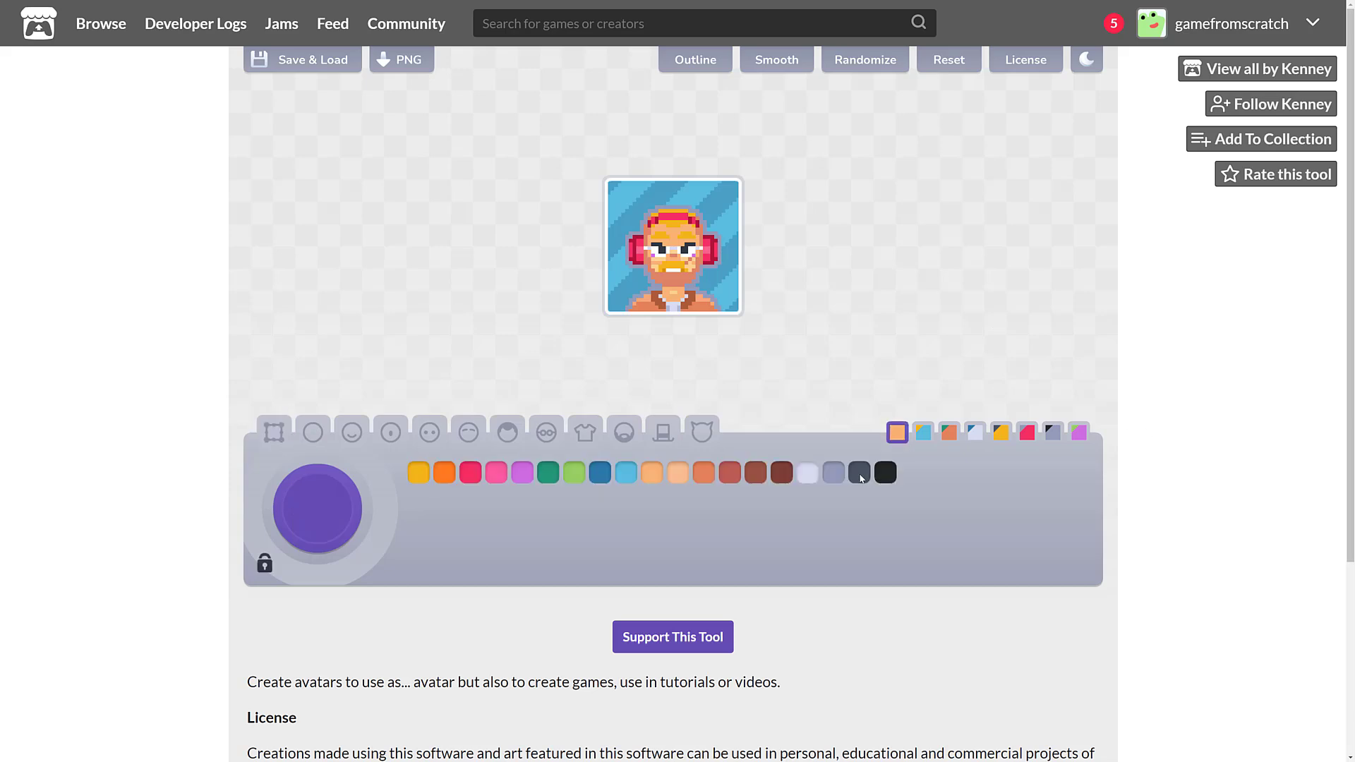
{"action": "left_click", "coordinate": [861, 478]}
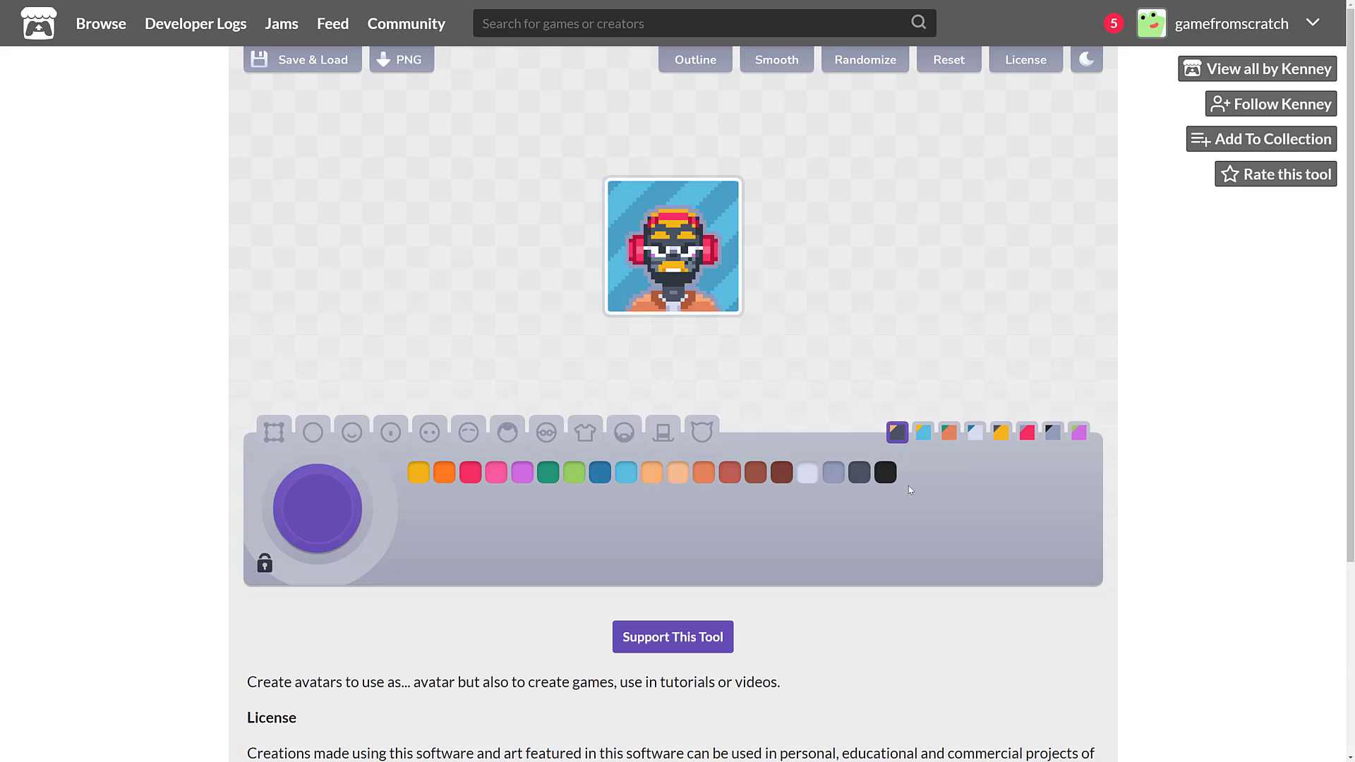
{"action": "left_click", "coordinate": [835, 477]}
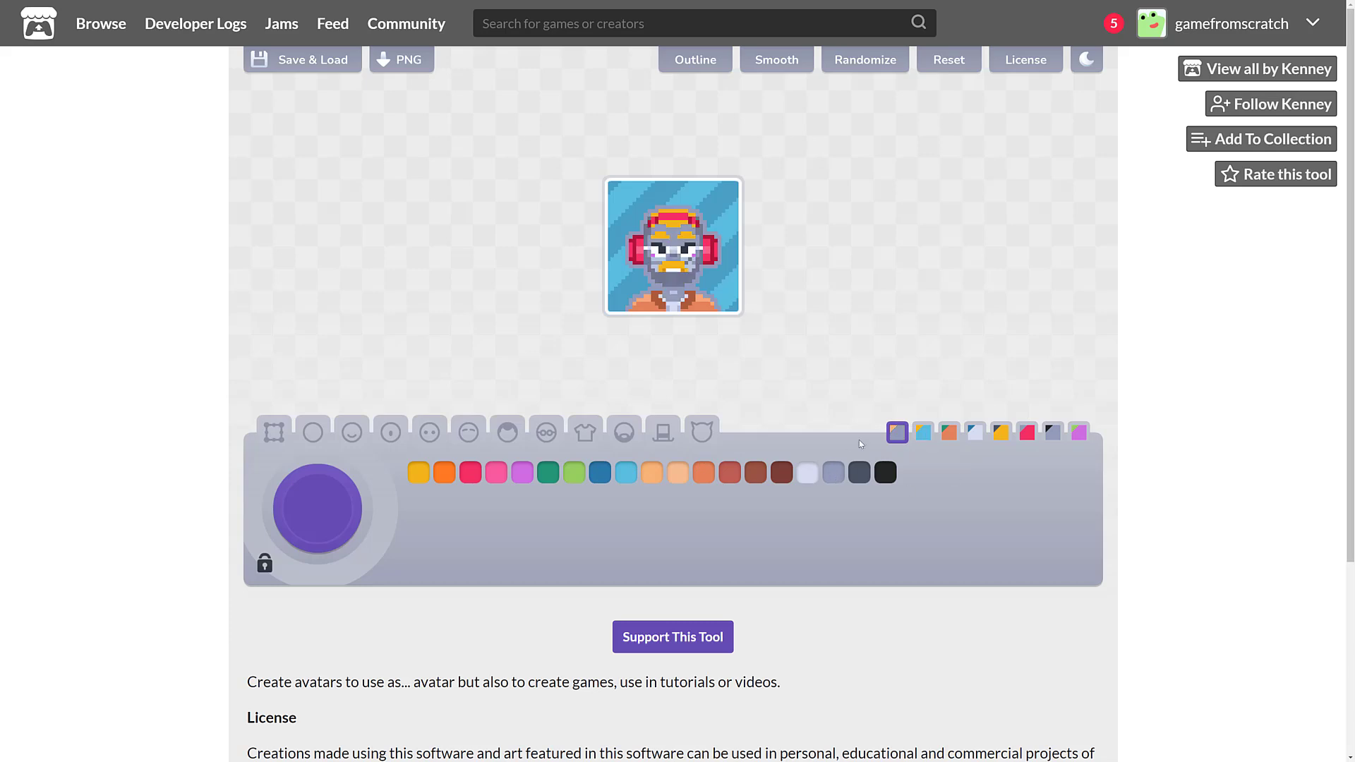
Recolour the stripes darker grey-blue, then randomise twice into a red-haired avatar on green.
{"action": "left_click", "coordinate": [925, 438]}
{"action": "left_click", "coordinate": [812, 477]}
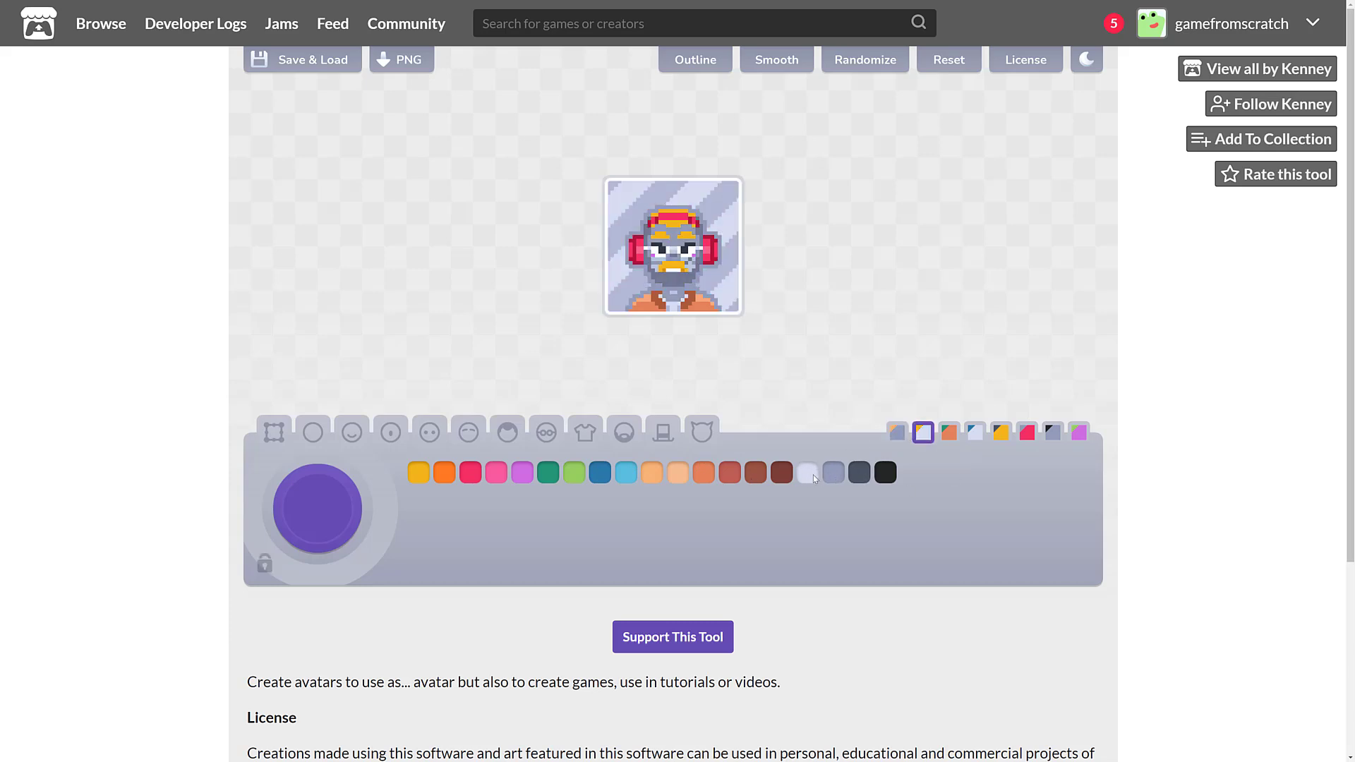
{"action": "left_click", "coordinate": [840, 476]}
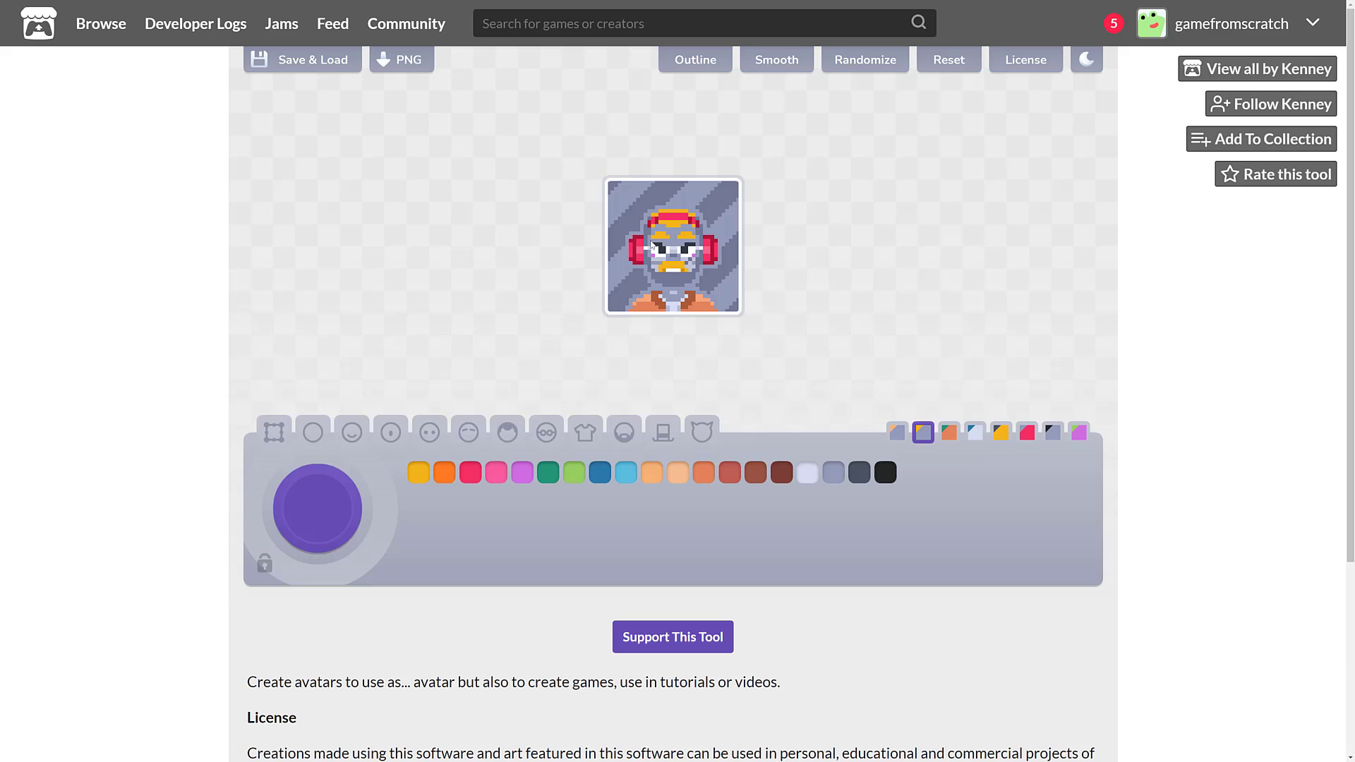
{"action": "left_click", "coordinate": [872, 68]}
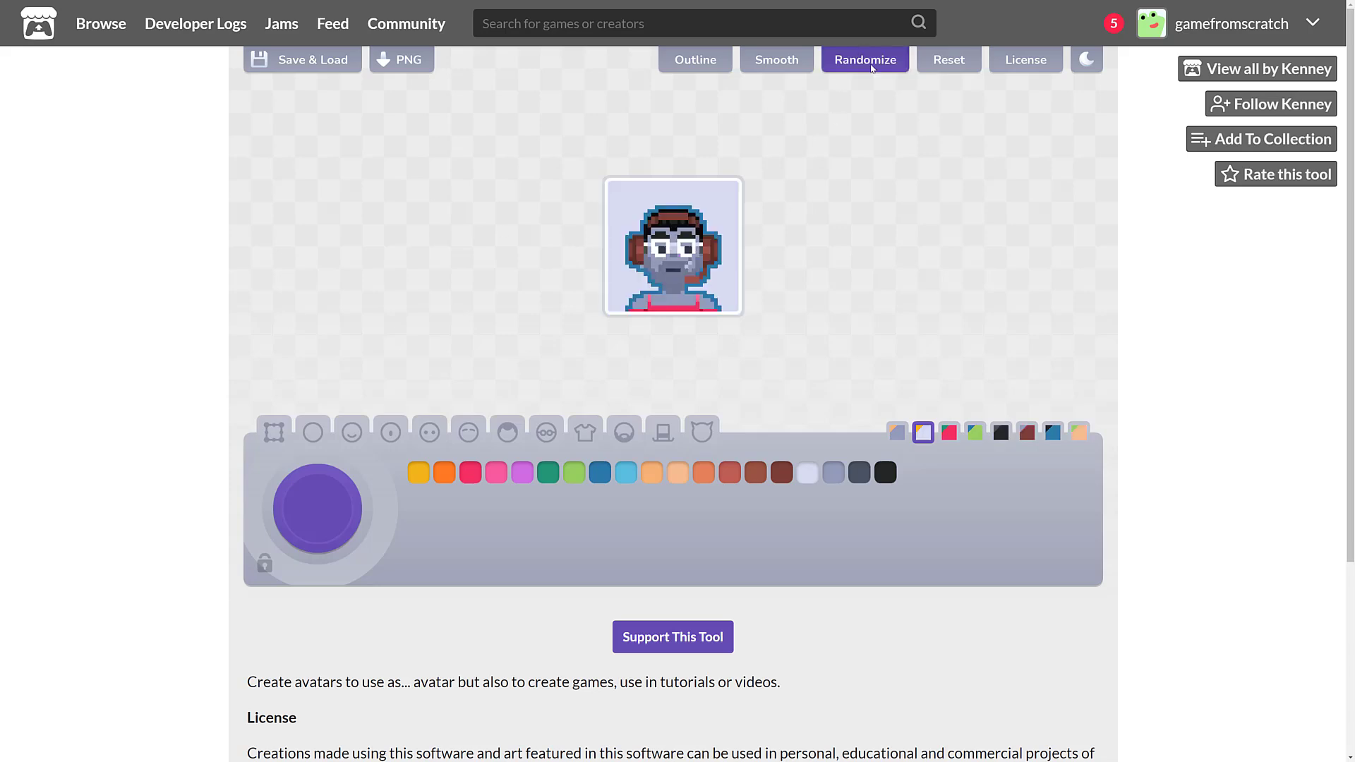
{"action": "left_click", "coordinate": [872, 68]}
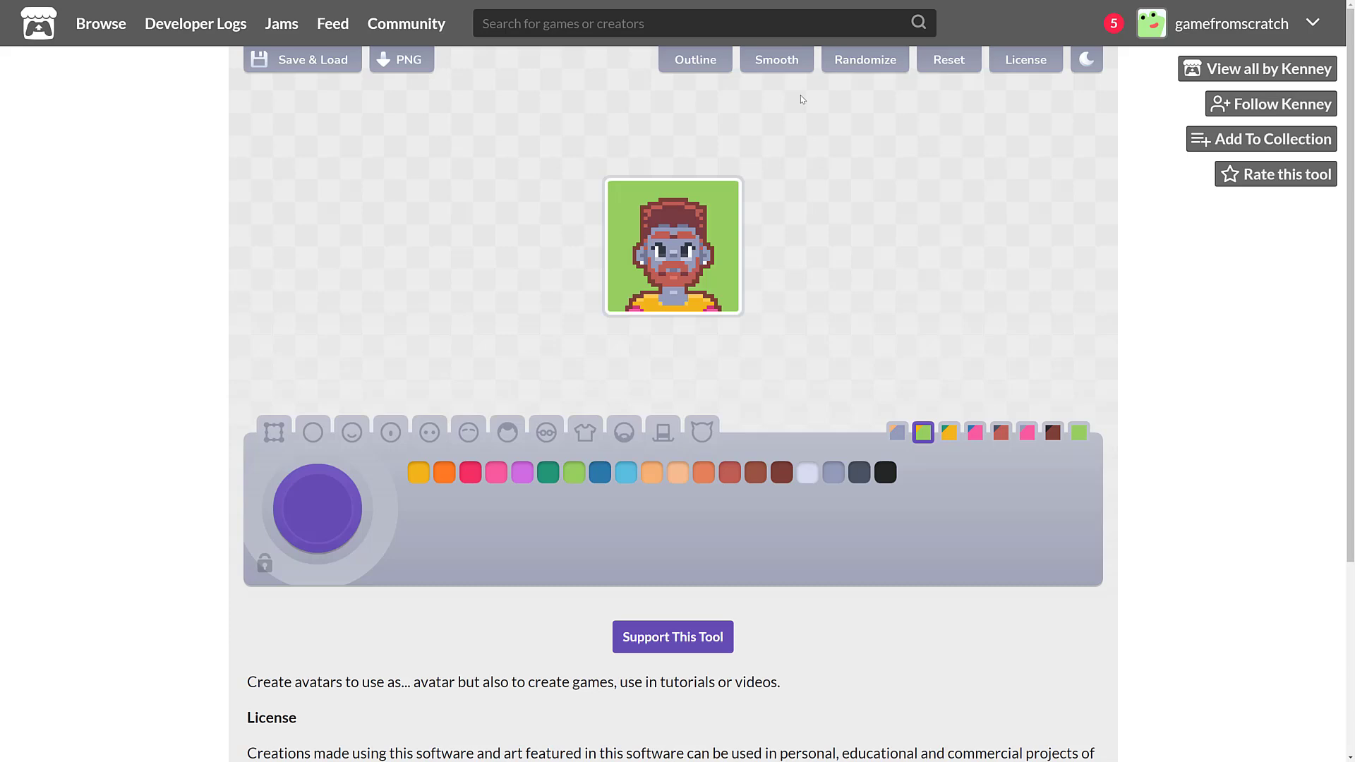
{"action": "left_click", "coordinate": [1027, 61]}
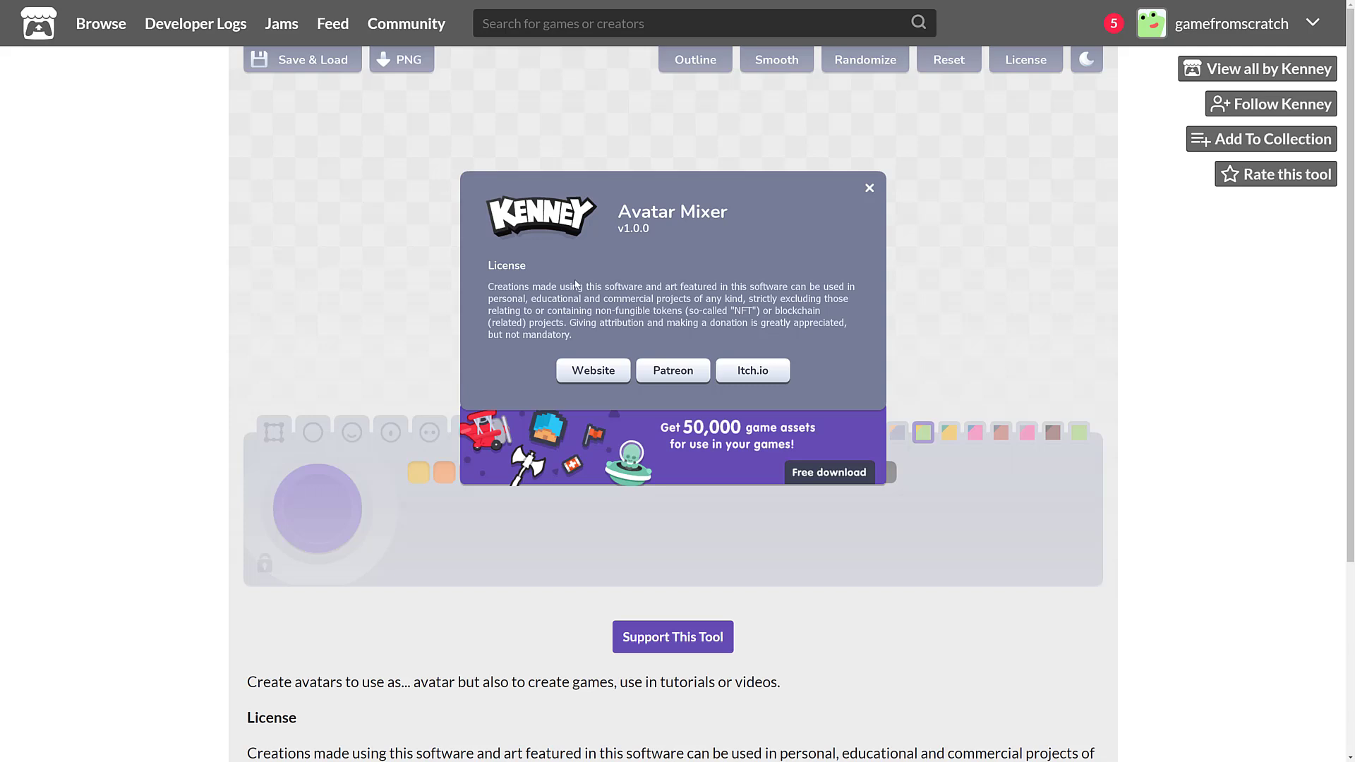
{"action": "left_click", "coordinate": [869, 189]}
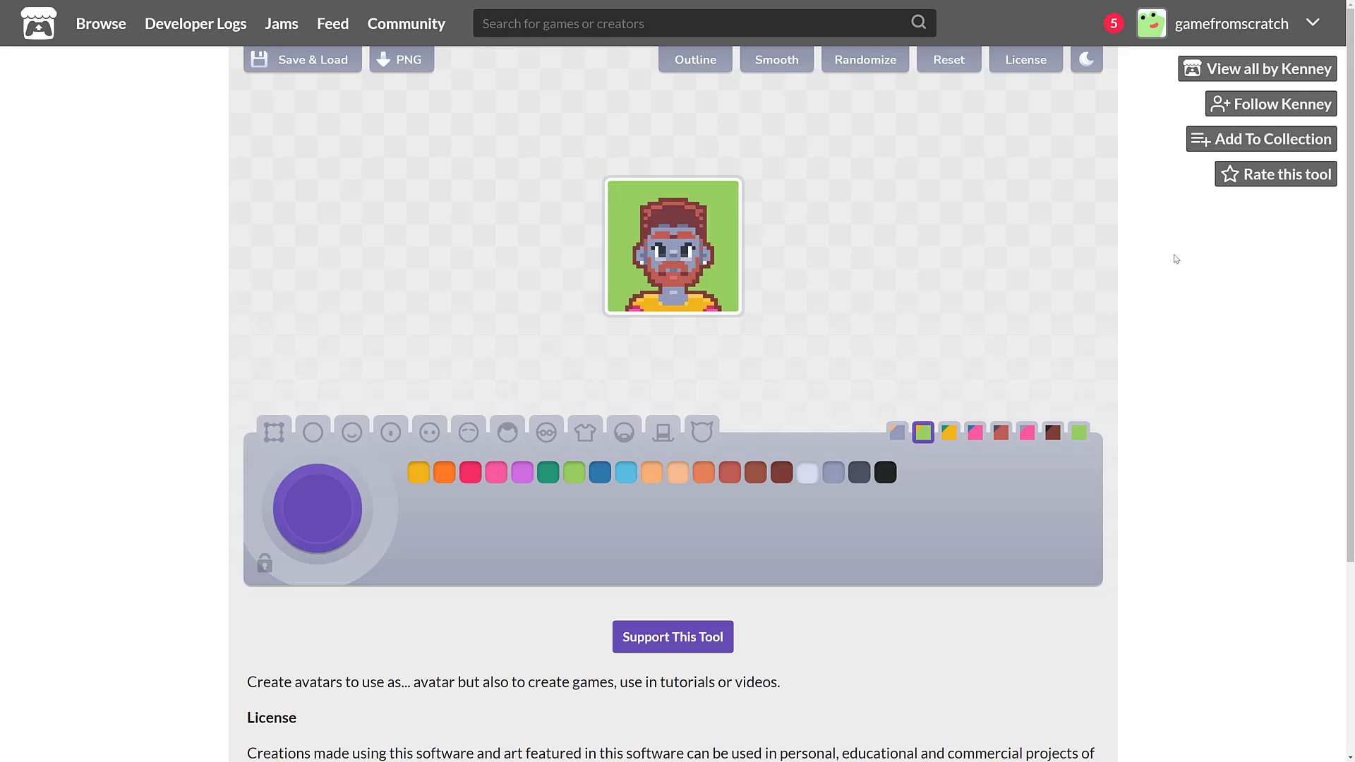
Switch to the Kenney.nl home tab, toggle fullscreen off and on, and scroll the homepage.
{"action": "key", "text": "ctrl+Tab"}
{"action": "mouse_move", "coordinate": [423, 5]}
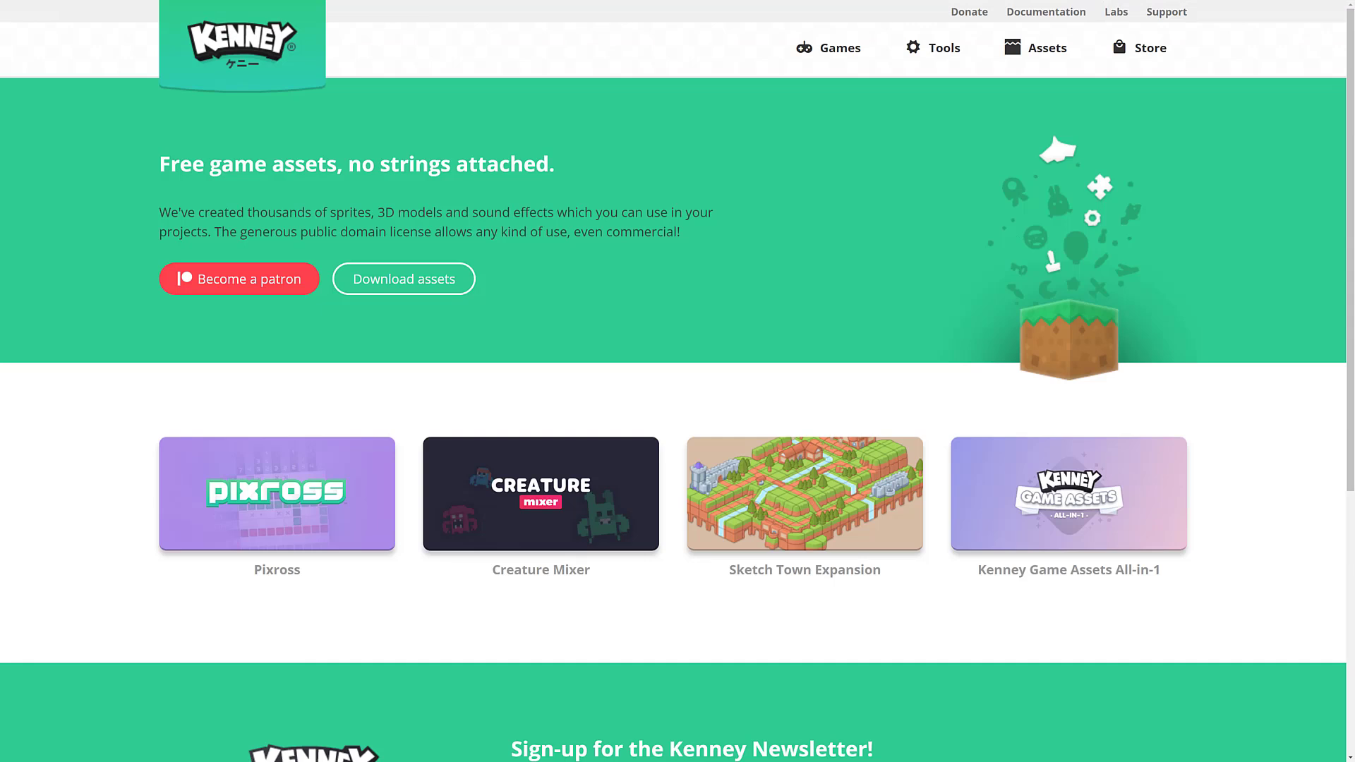
{"action": "key", "text": "F11"}
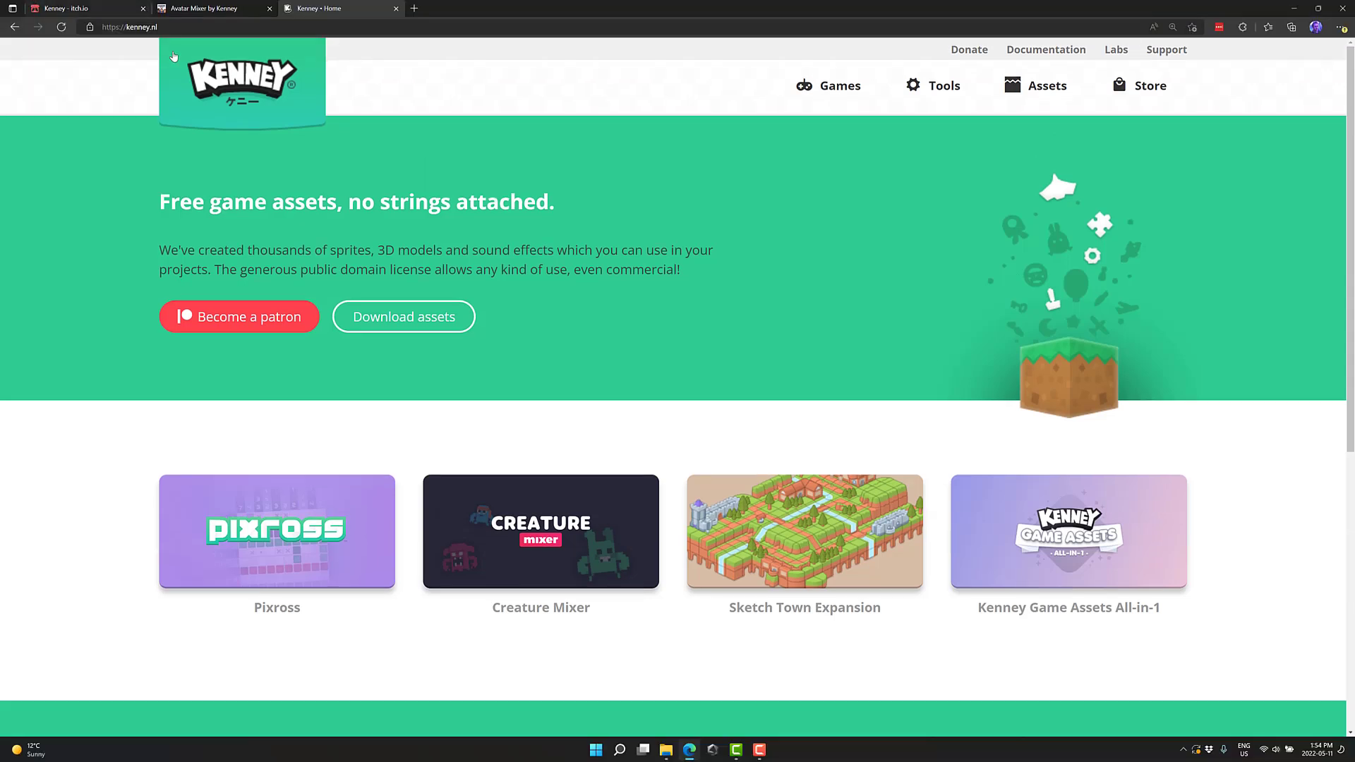
{"action": "key", "text": "F11"}
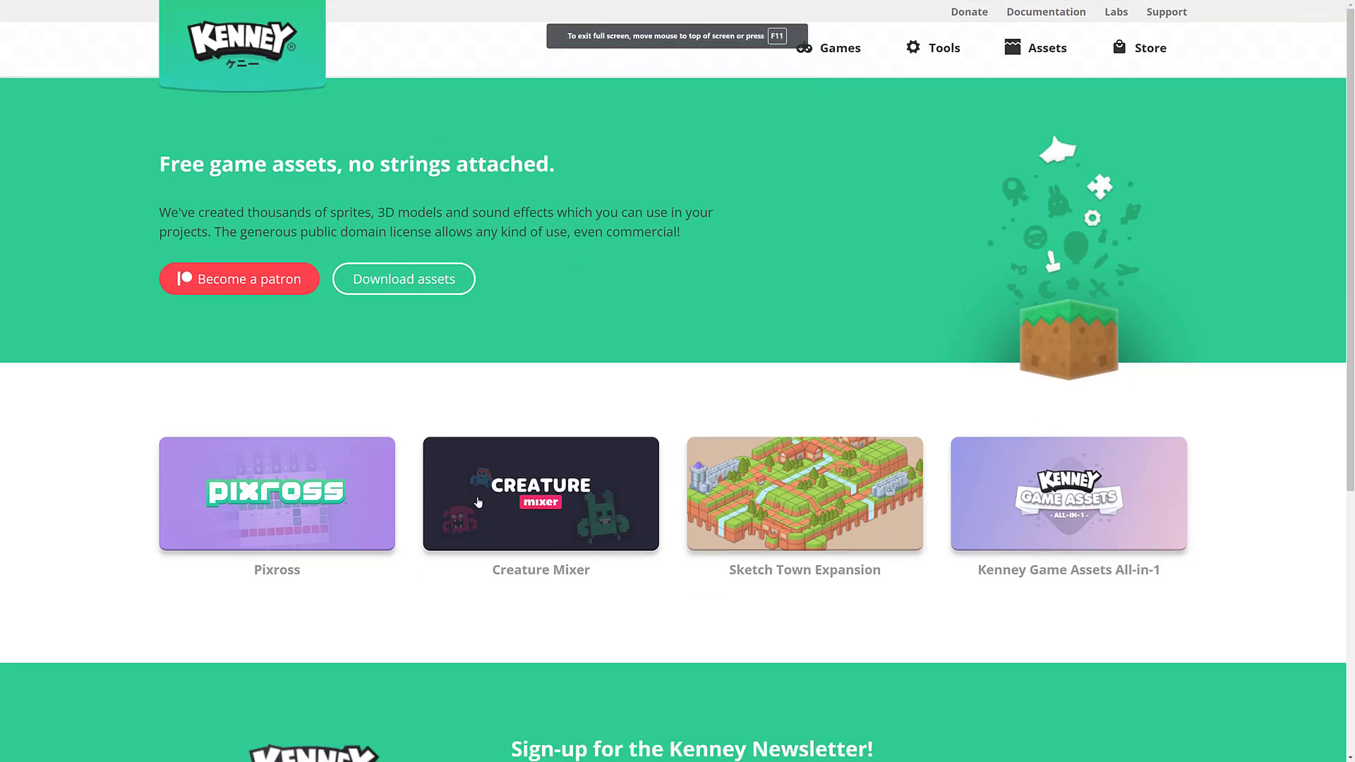
{"action": "scroll", "coordinate": [568, 494], "scroll_direction": "down", "scroll_amount": 2}
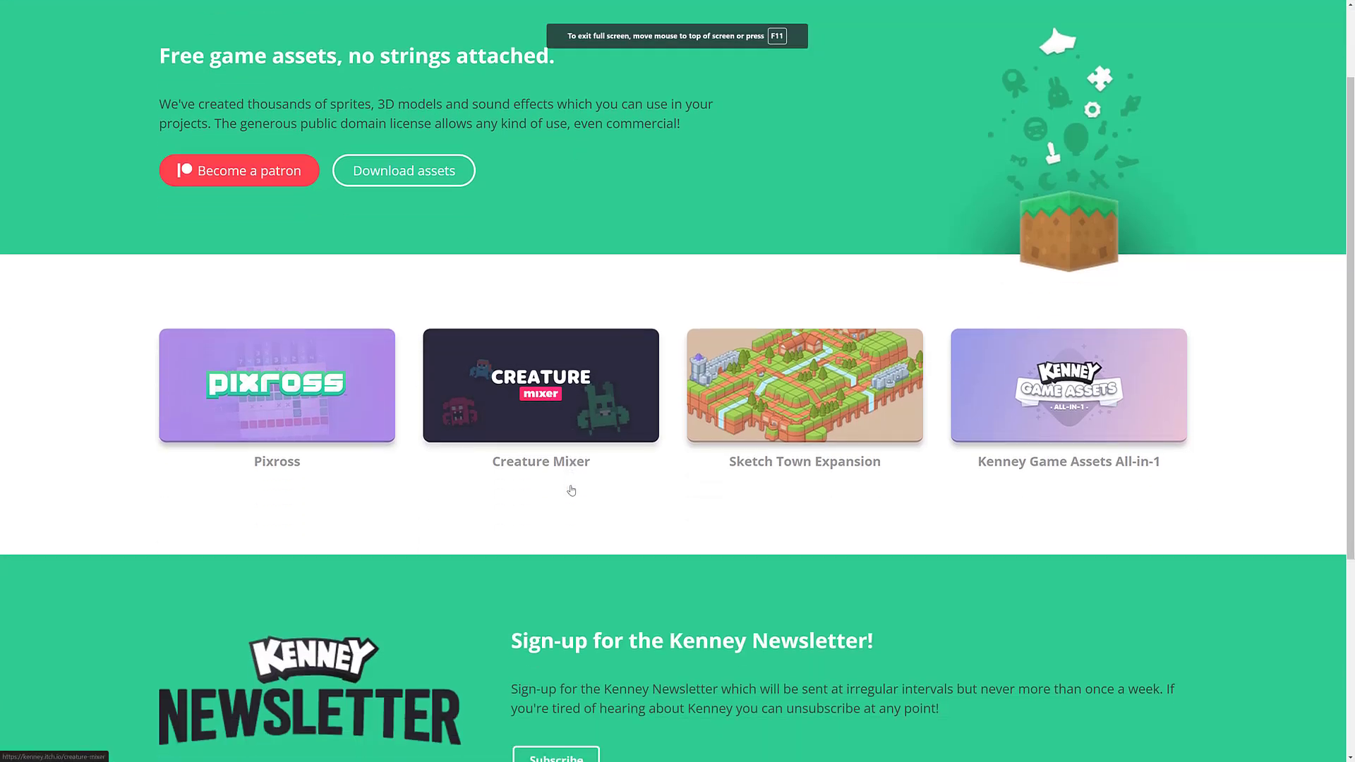
{"action": "scroll", "coordinate": [571, 490], "scroll_direction": "down", "scroll_amount": 4}
{"action": "scroll", "coordinate": [596, 384], "scroll_direction": "up", "scroll_amount": 6}
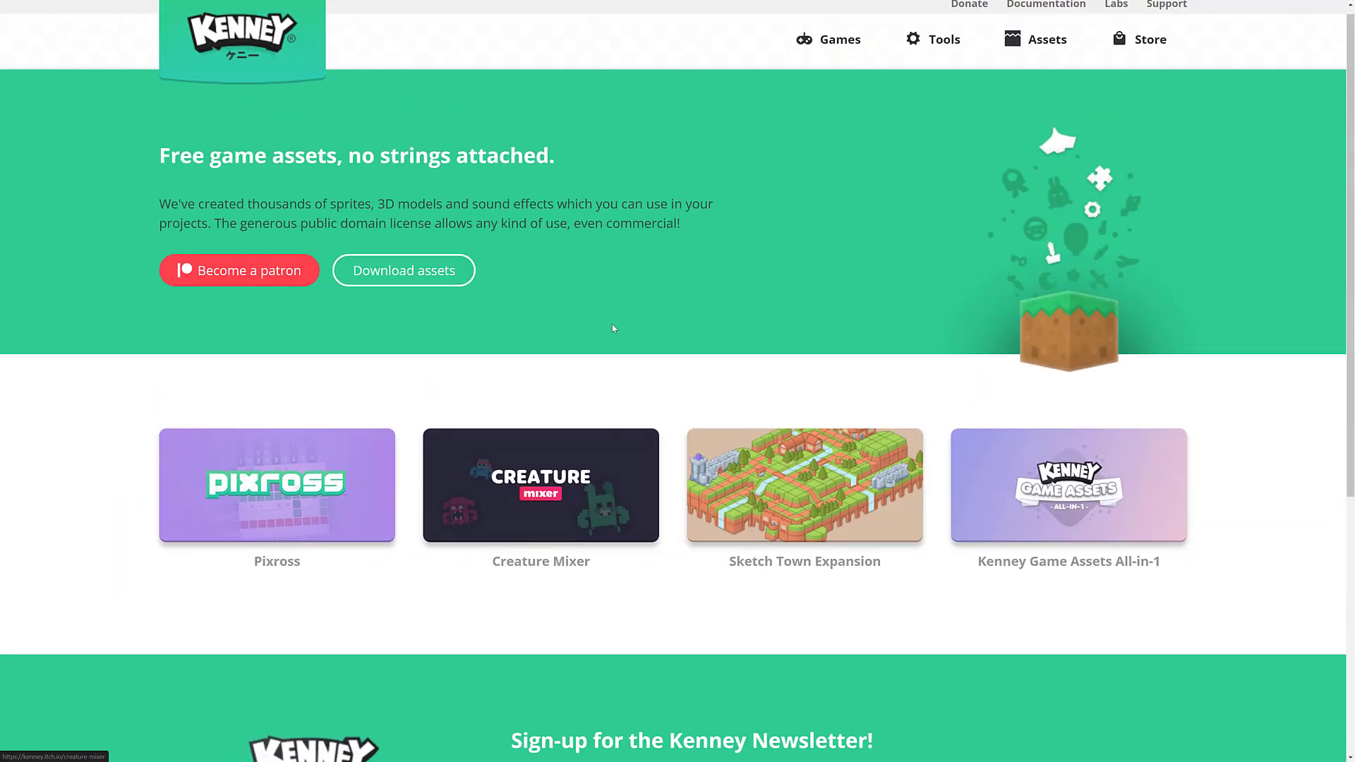
Open the Kenney.nl Tools page and scroll through its listed tools.
{"action": "left_click", "coordinate": [953, 47]}
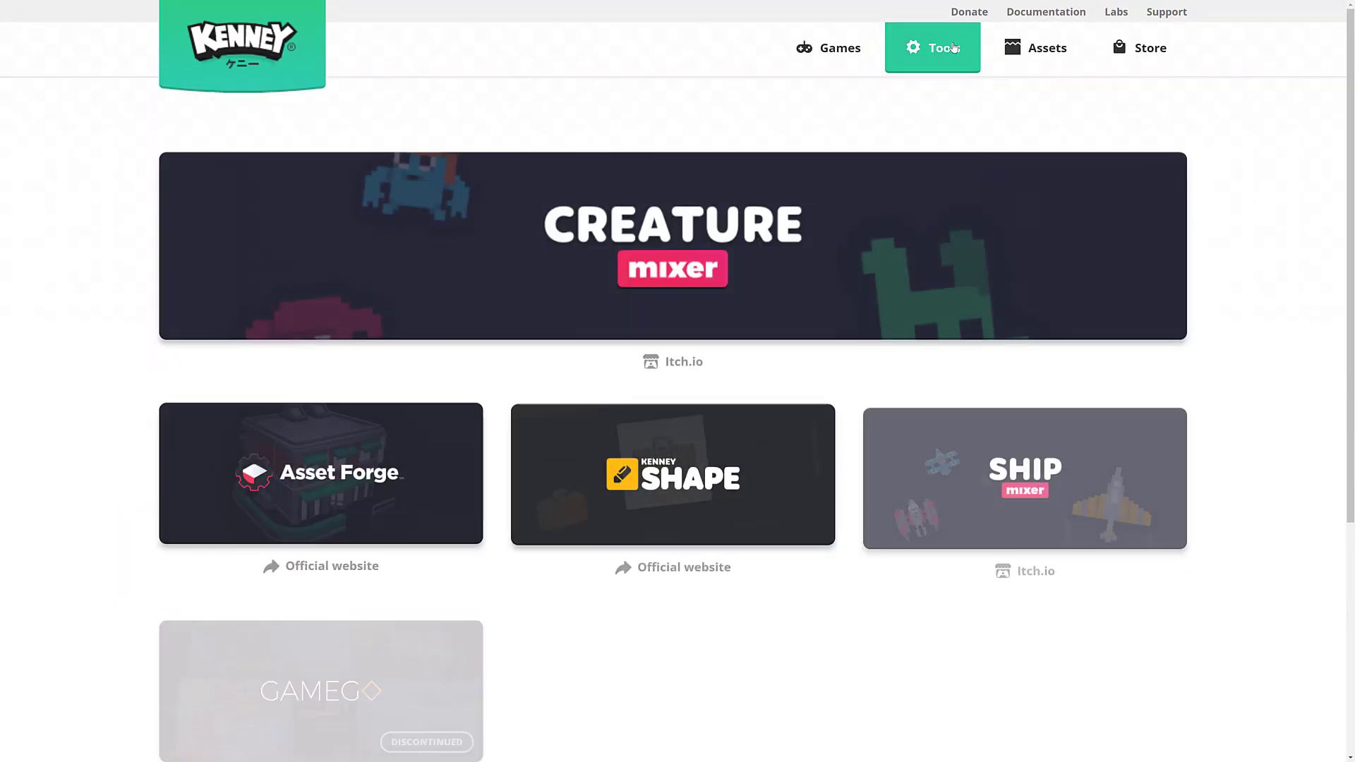
{"action": "scroll", "coordinate": [548, 466], "scroll_direction": "down", "scroll_amount": 4}
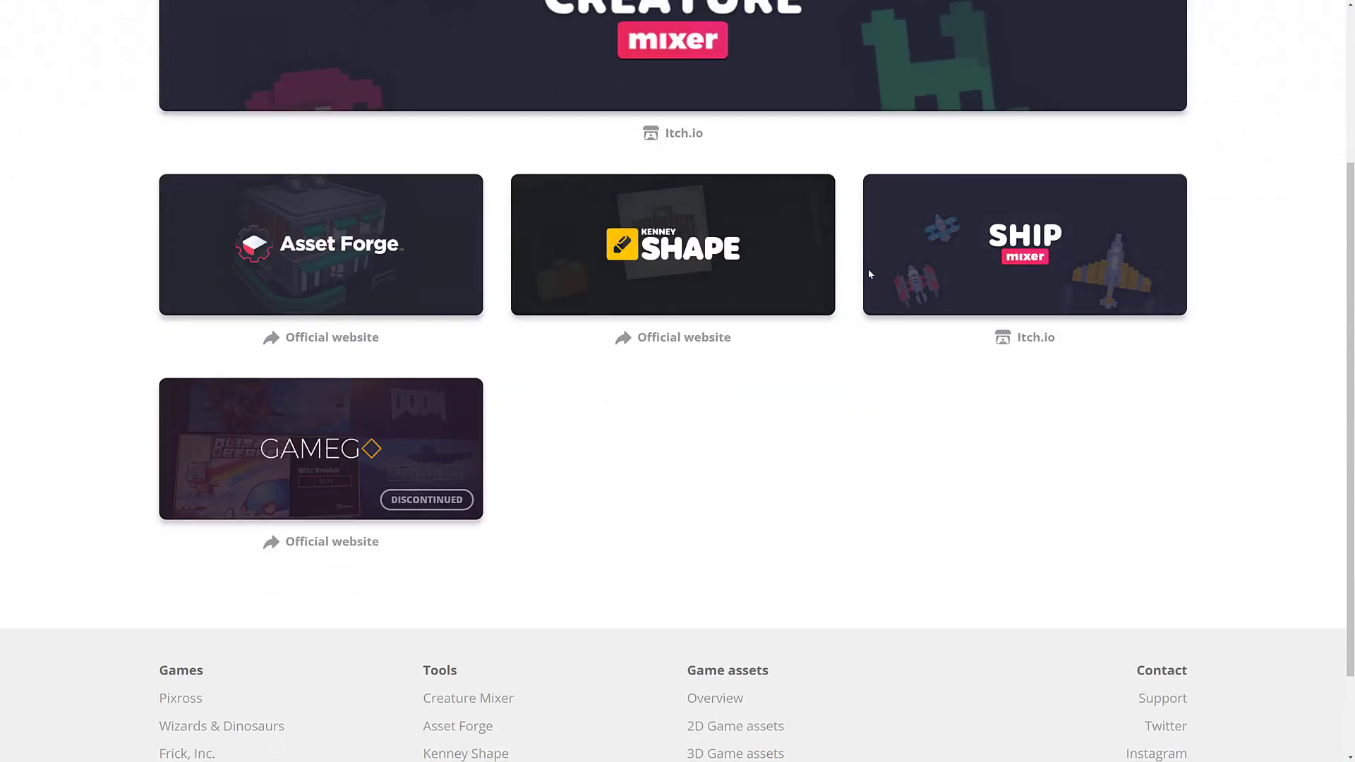
{"action": "scroll", "coordinate": [870, 275], "scroll_direction": "up", "scroll_amount": 4}
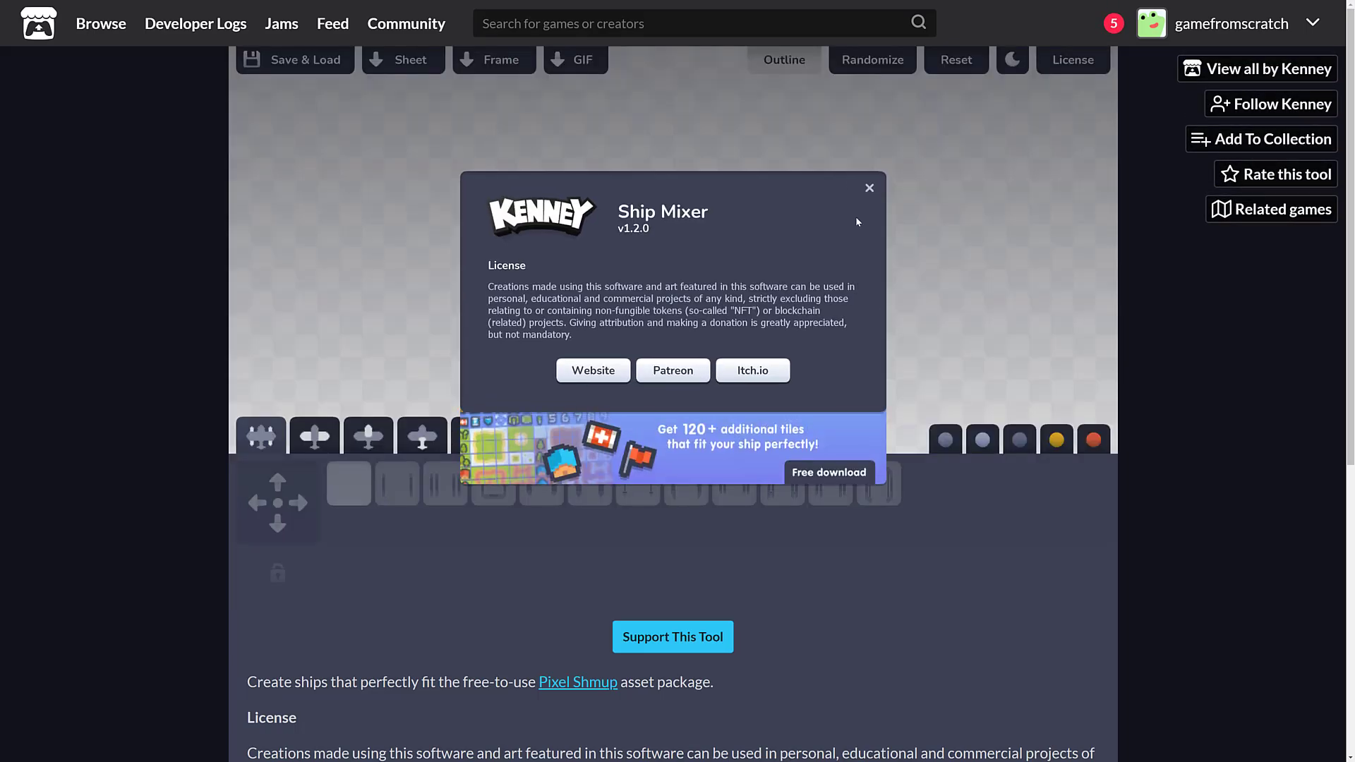
Close the Ship Mixer licence notice and randomise the ship ten times for a blue-and-white fighter.
{"action": "left_click", "coordinate": [872, 188]}
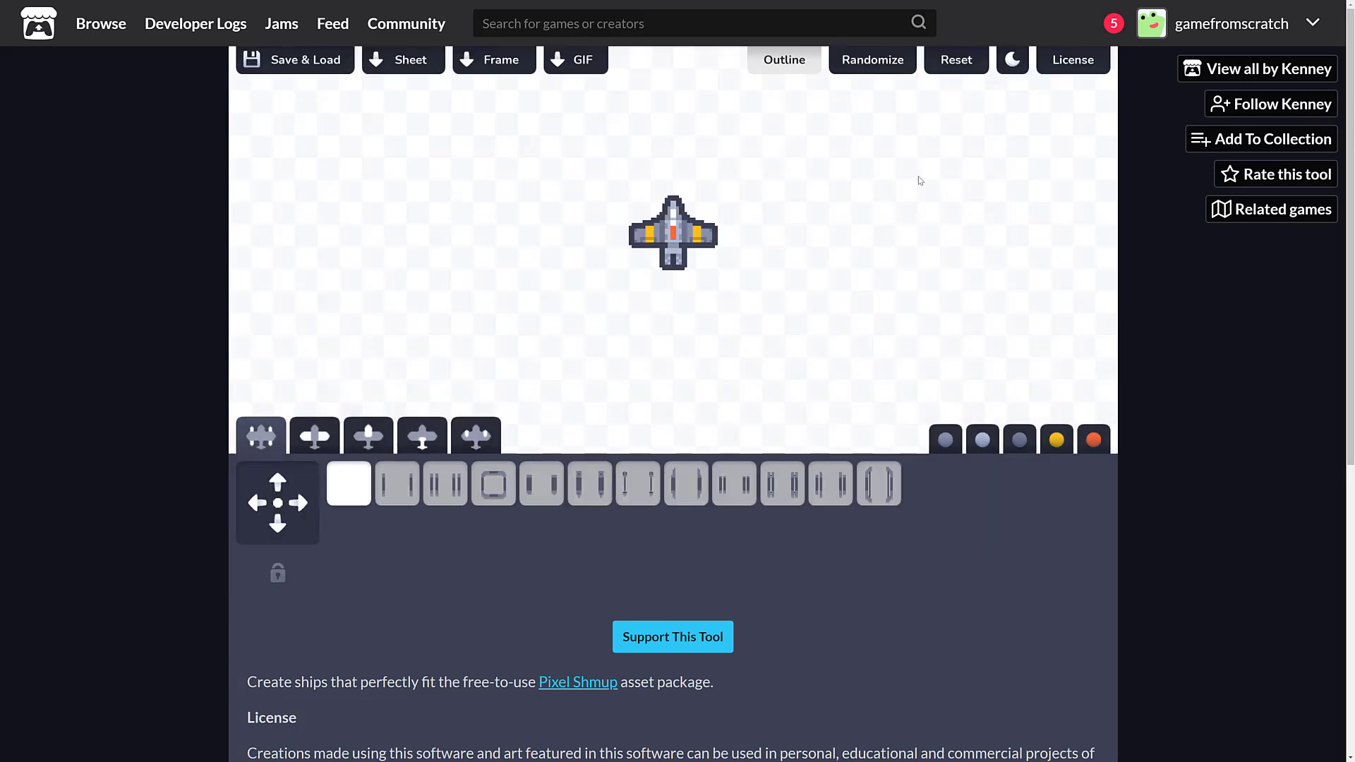
{"action": "left_click", "coordinate": [889, 62]}
{"action": "left_click", "coordinate": [889, 62]}
{"action": "left_click", "coordinate": [889, 62]}
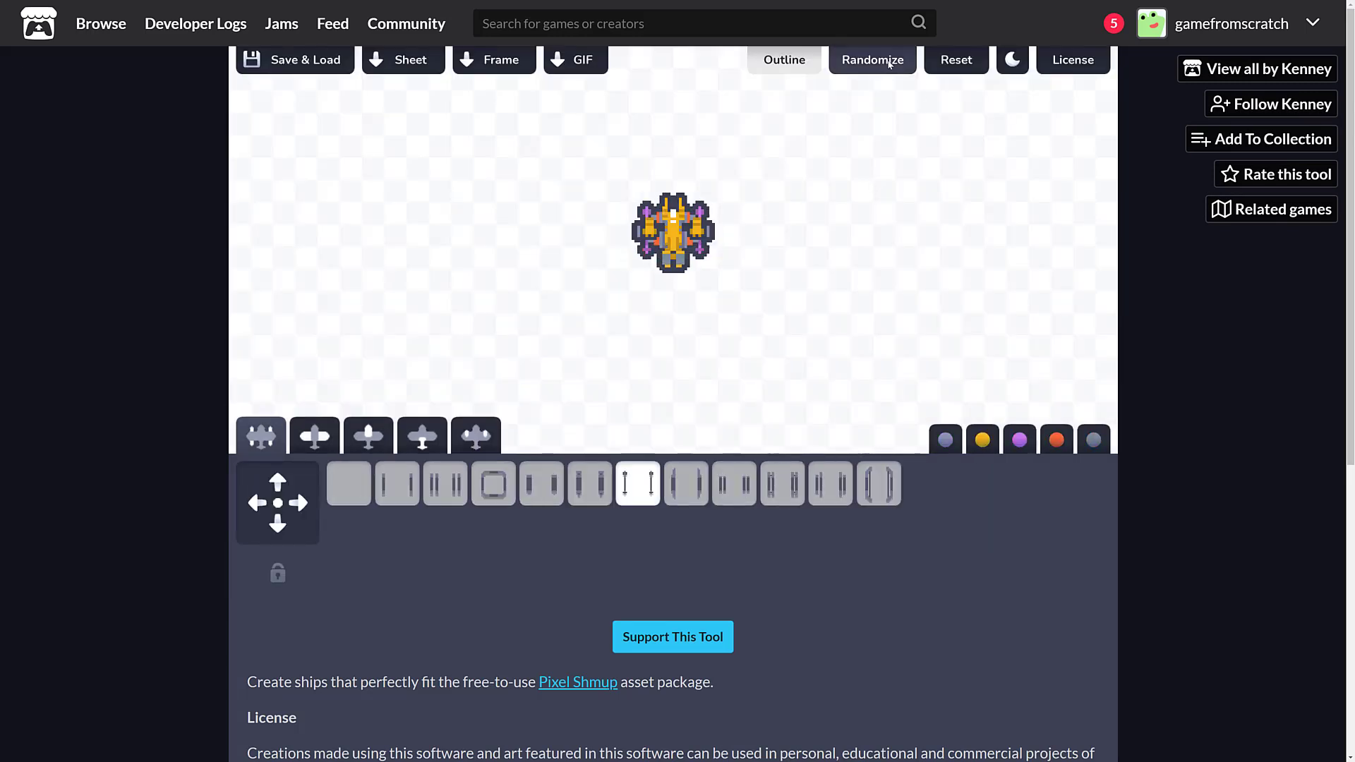
{"action": "left_click", "coordinate": [888, 62]}
{"action": "left_click", "coordinate": [889, 62]}
{"action": "left_click", "coordinate": [889, 62]}
{"action": "left_click", "coordinate": [889, 63]}
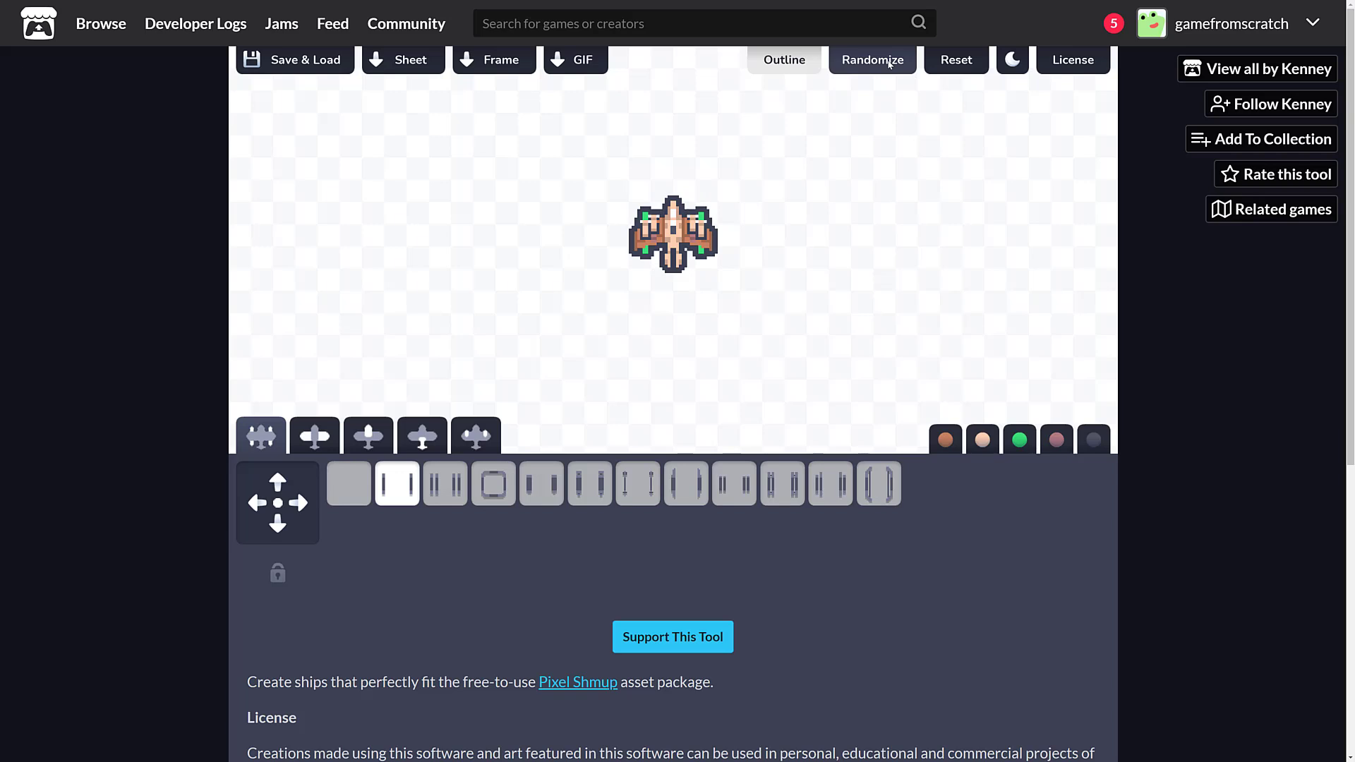
{"action": "left_click", "coordinate": [889, 62]}
{"action": "left_click", "coordinate": [889, 62]}
{"action": "left_click", "coordinate": [889, 63]}
{"action": "left_click", "coordinate": [888, 62]}
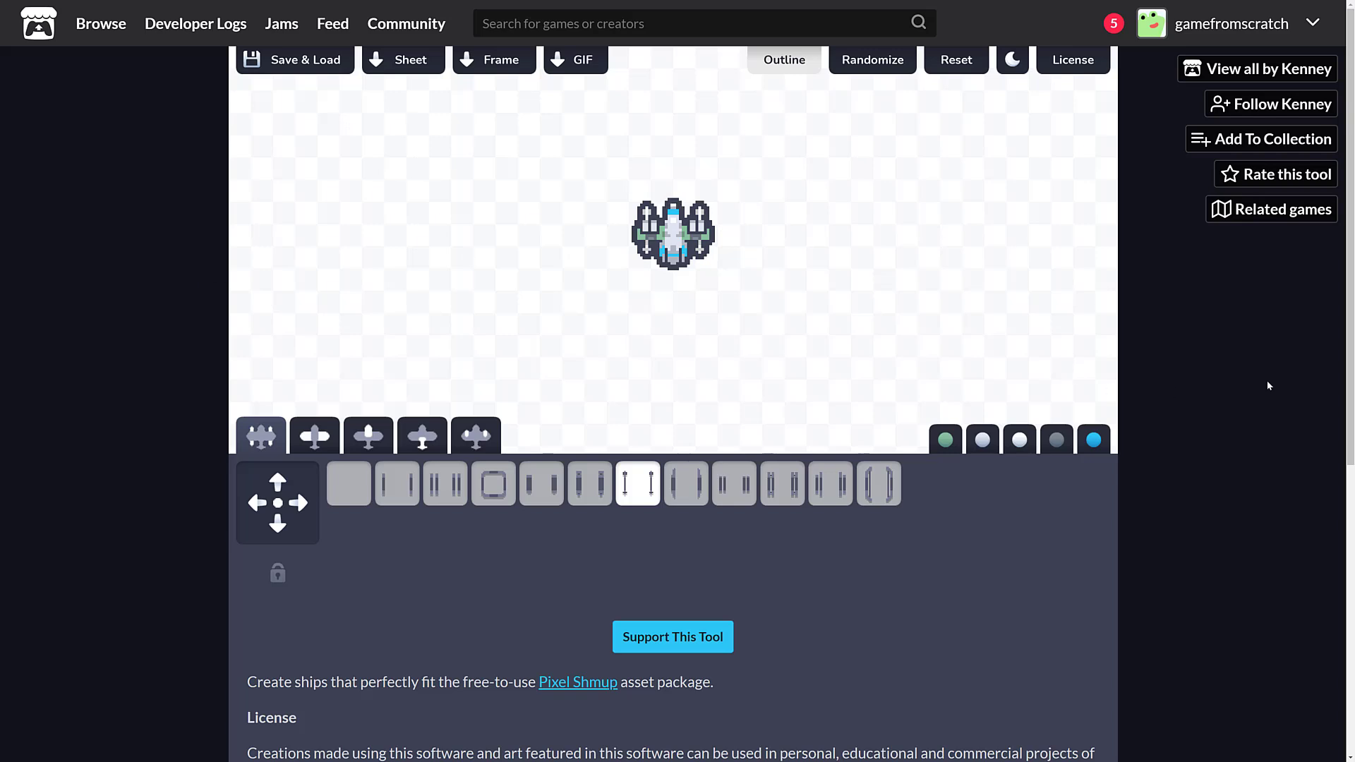
Go back to Kenney's itch.io page and browse the Kenney Shape, Asset Forge and Mixer cards.
{"action": "key", "text": "alt+Left"}
{"action": "scroll", "coordinate": [1150, 394], "scroll_direction": "down", "scroll_amount": 3}
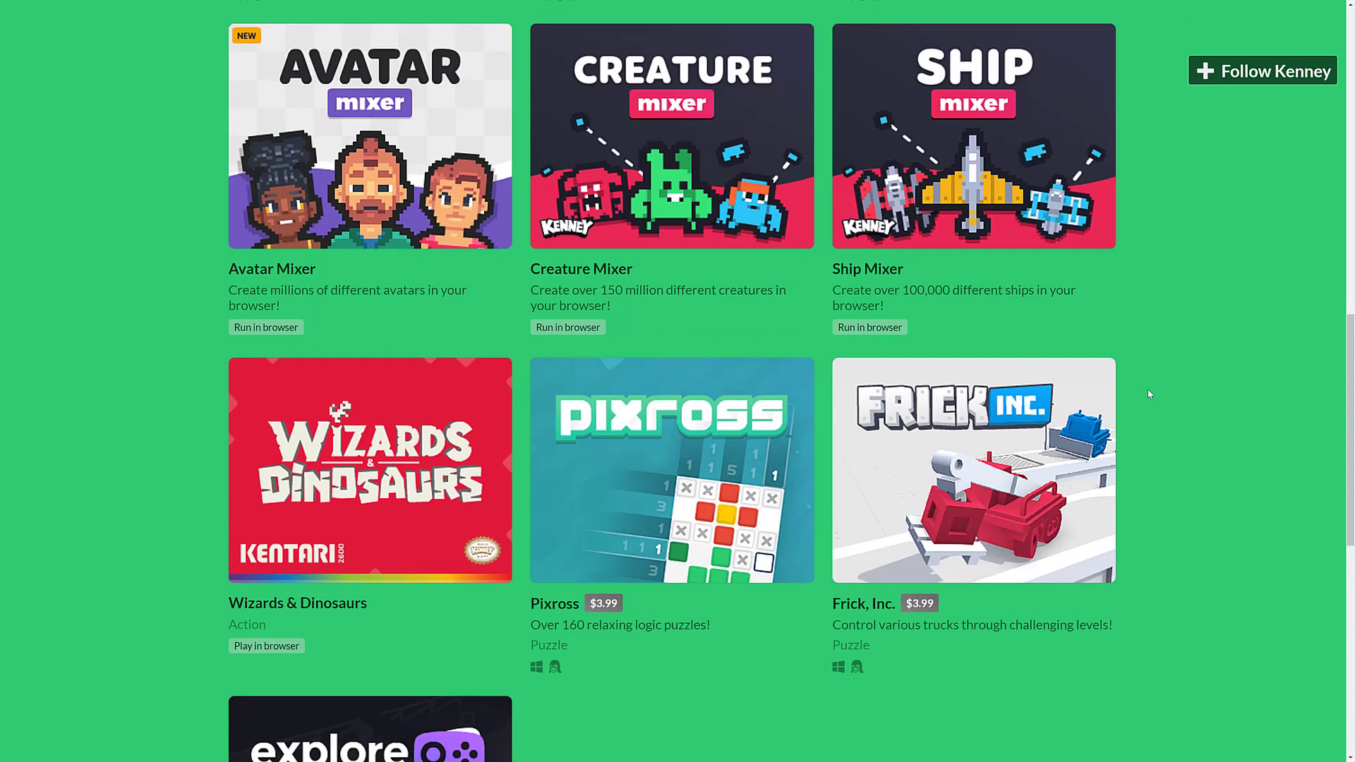
{"action": "scroll", "coordinate": [1150, 394], "scroll_direction": "up", "scroll_amount": 6}
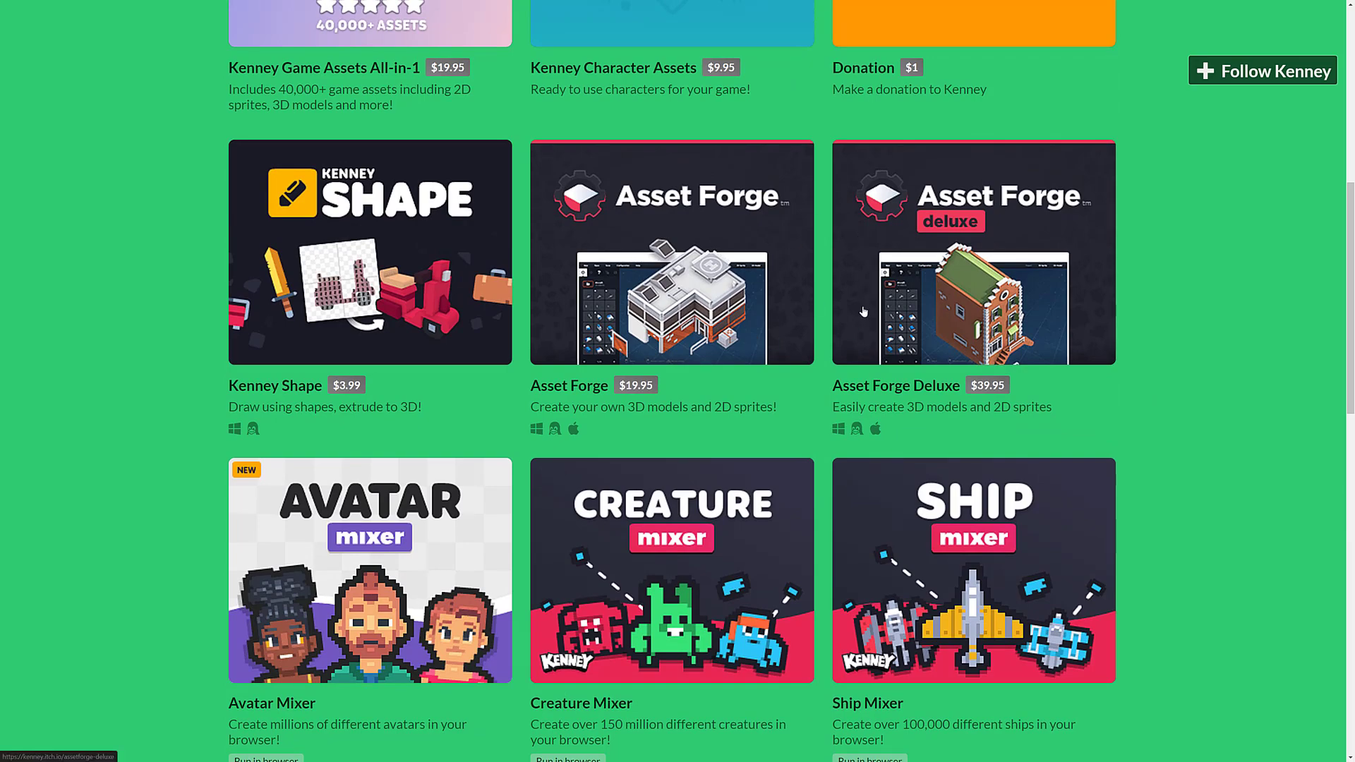
{"action": "scroll", "coordinate": [862, 311], "scroll_direction": "up", "scroll_amount": 3}
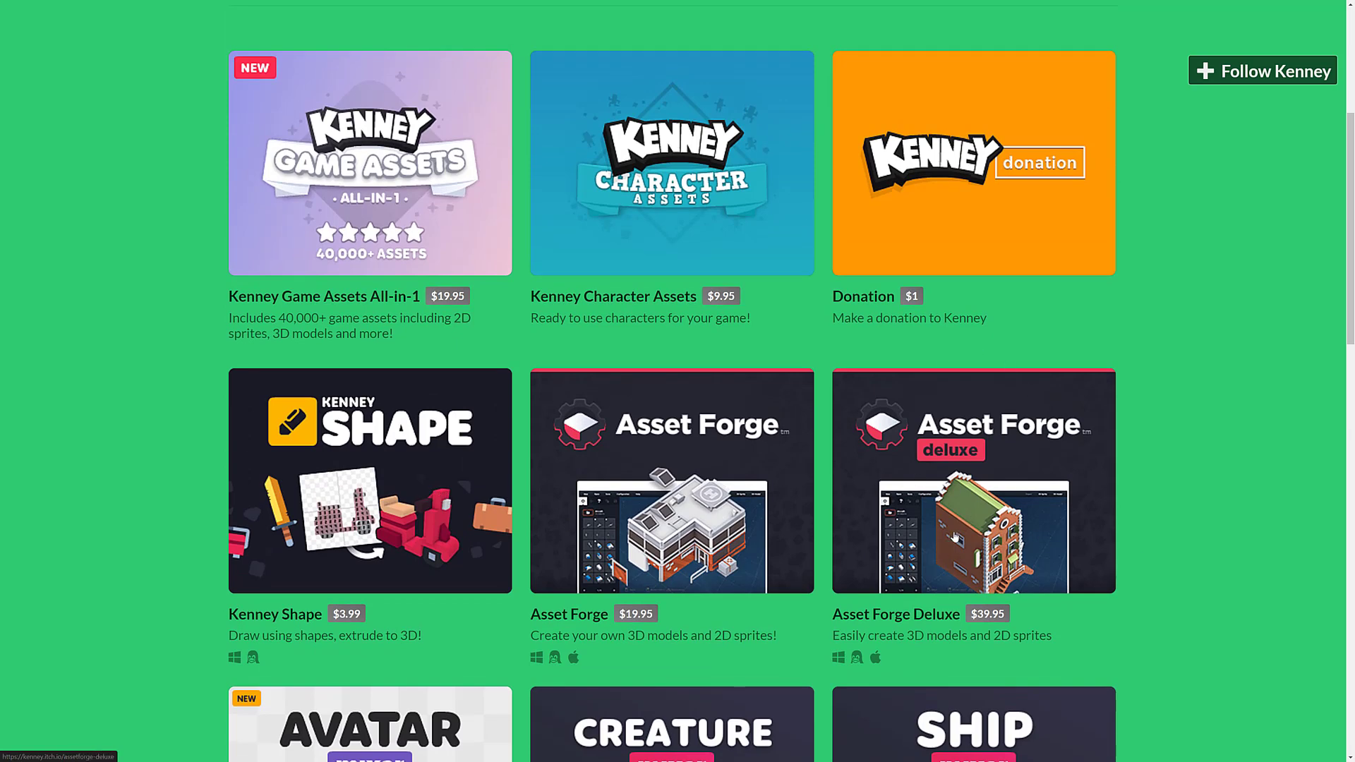
{"action": "scroll", "coordinate": [954, 537], "scroll_direction": "down", "scroll_amount": 3}
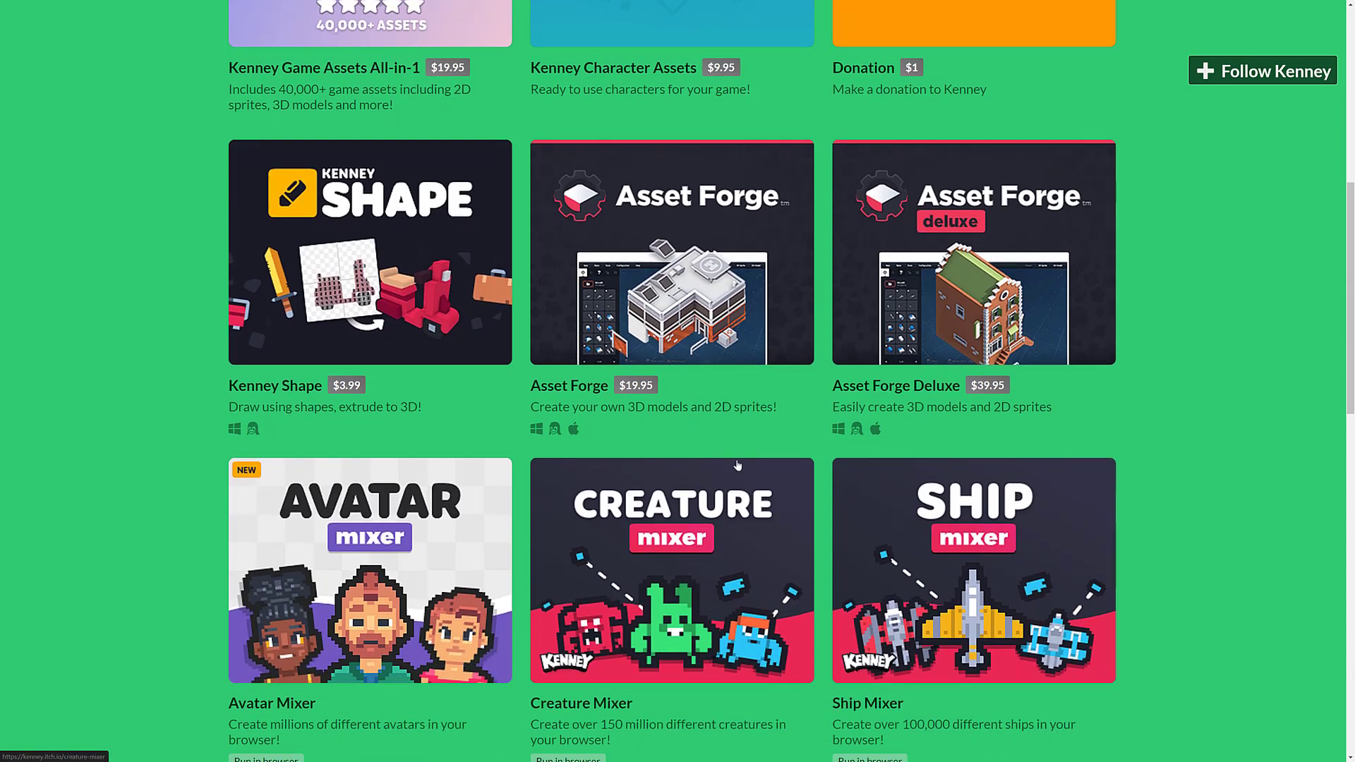